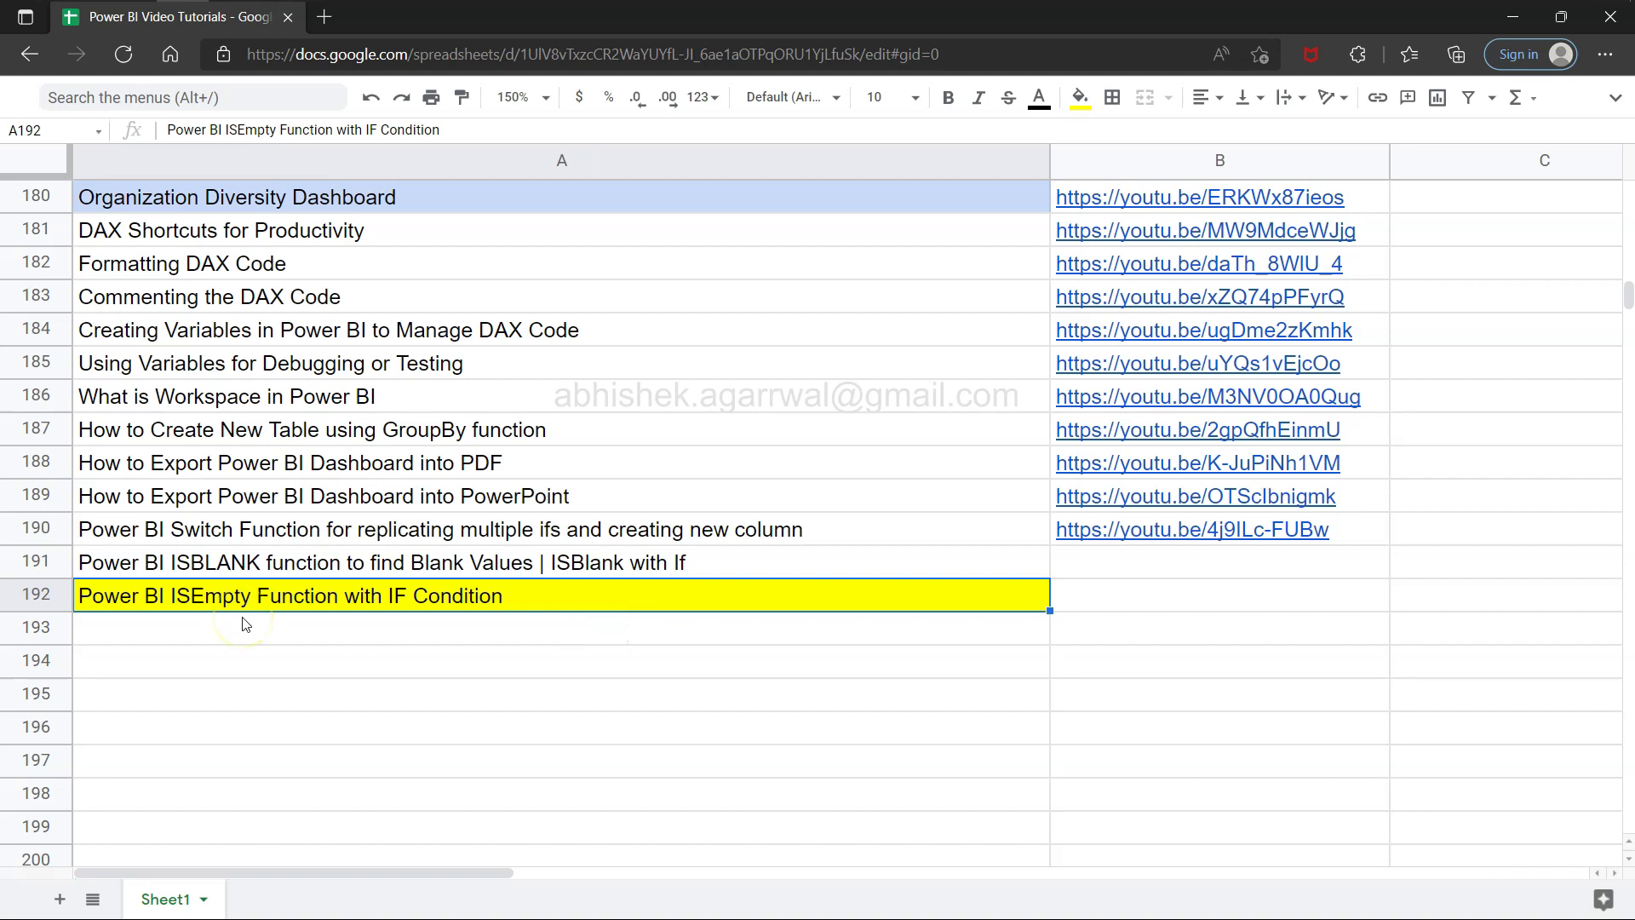
# Step: Scroll through the earlier tutorial titles, then switch to the Power BI Desktop window
pyautogui.click(201, 601)
pyautogui.scroll(2, 359, 542)
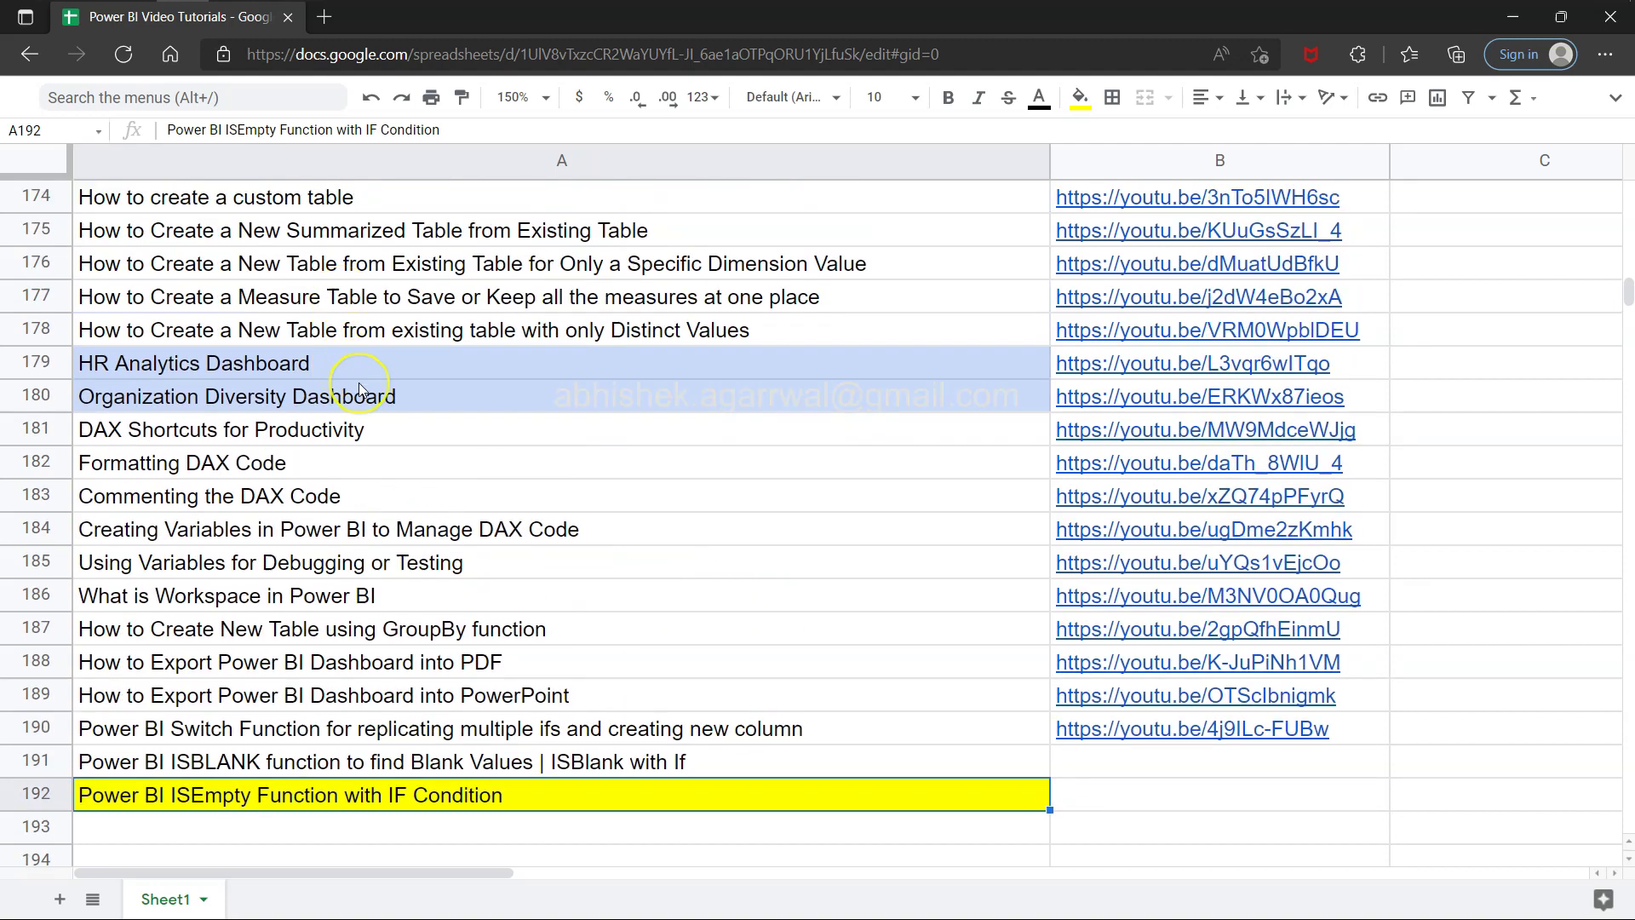
pyautogui.scroll(4, 341, 364)
pyautogui.scroll(1, 360, 392)
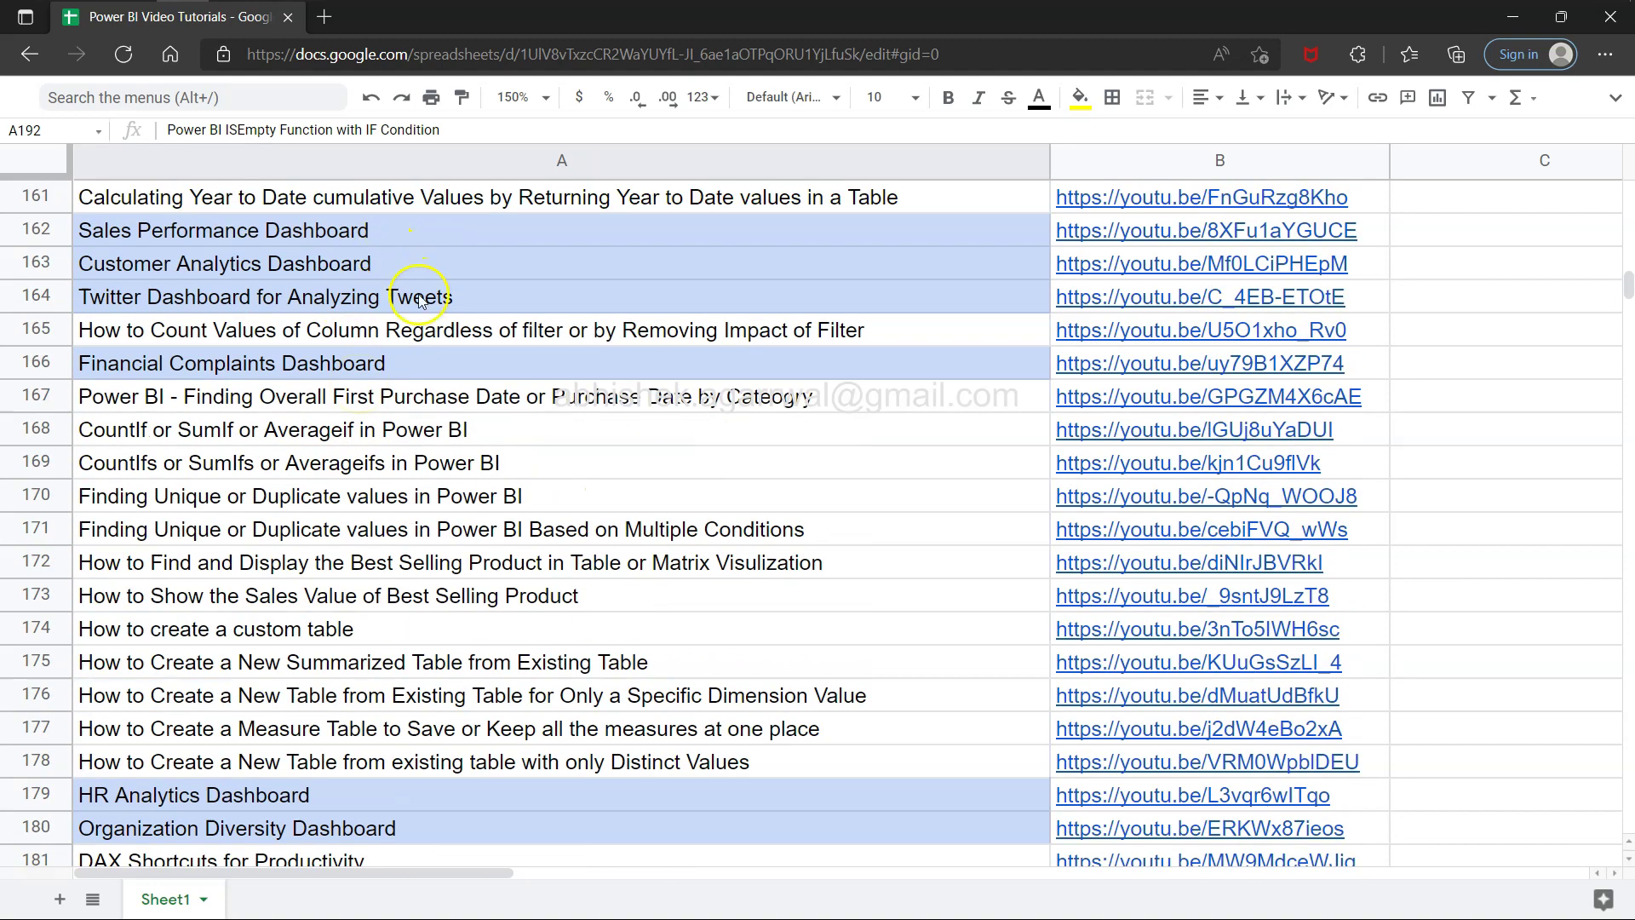
pyautogui.scroll(-4, 419, 301)
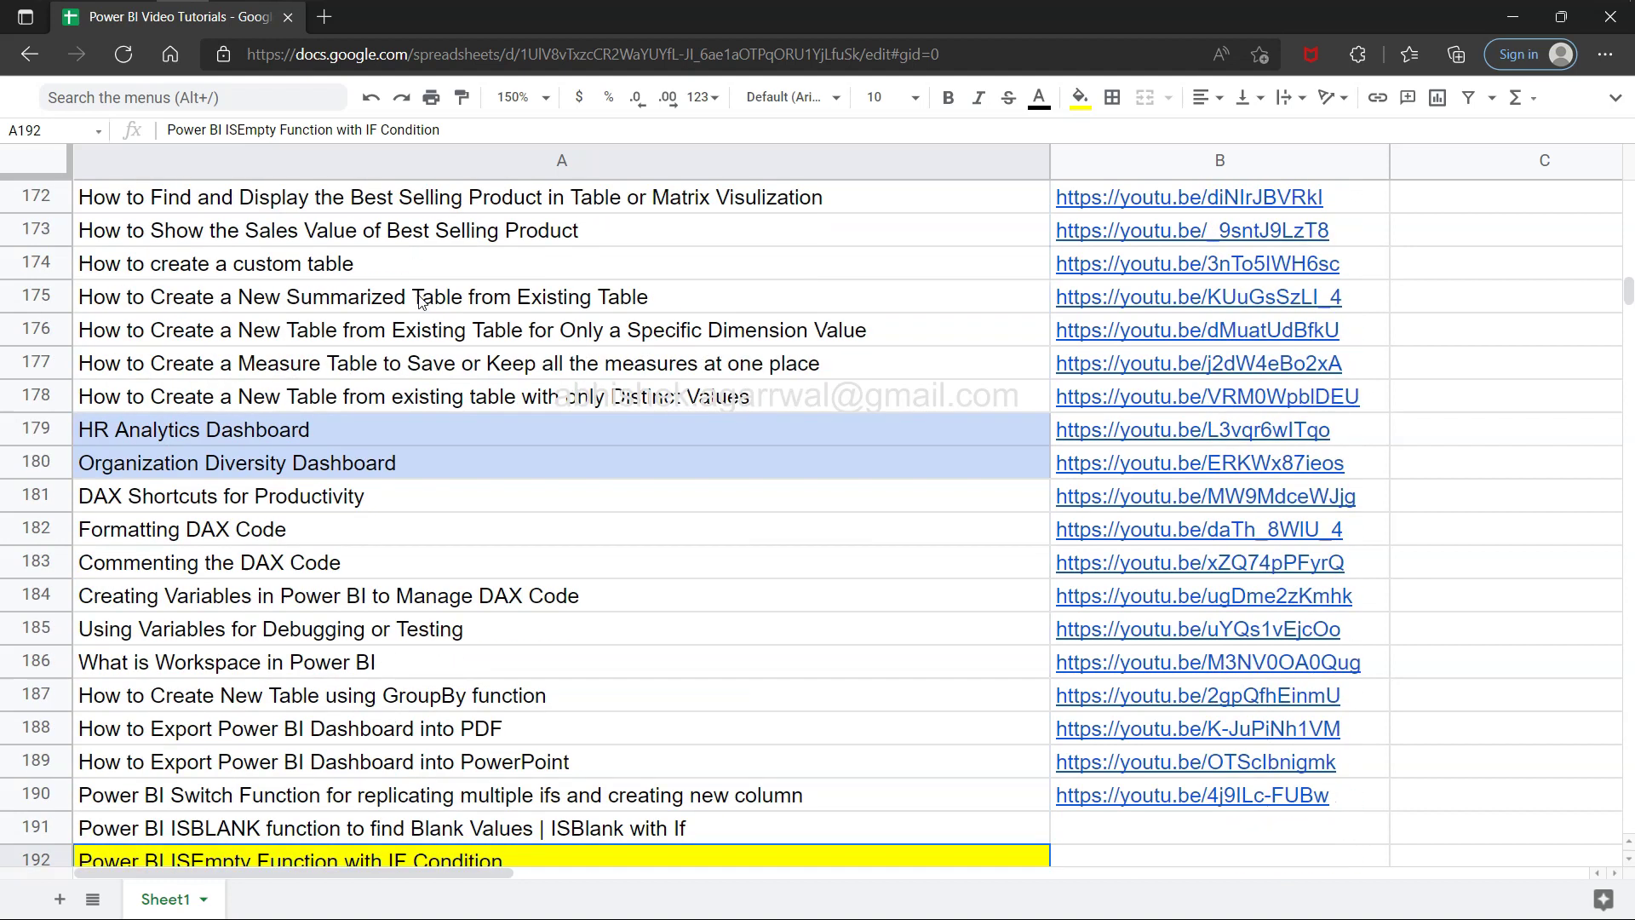
pyautogui.scroll(-1, 419, 301)
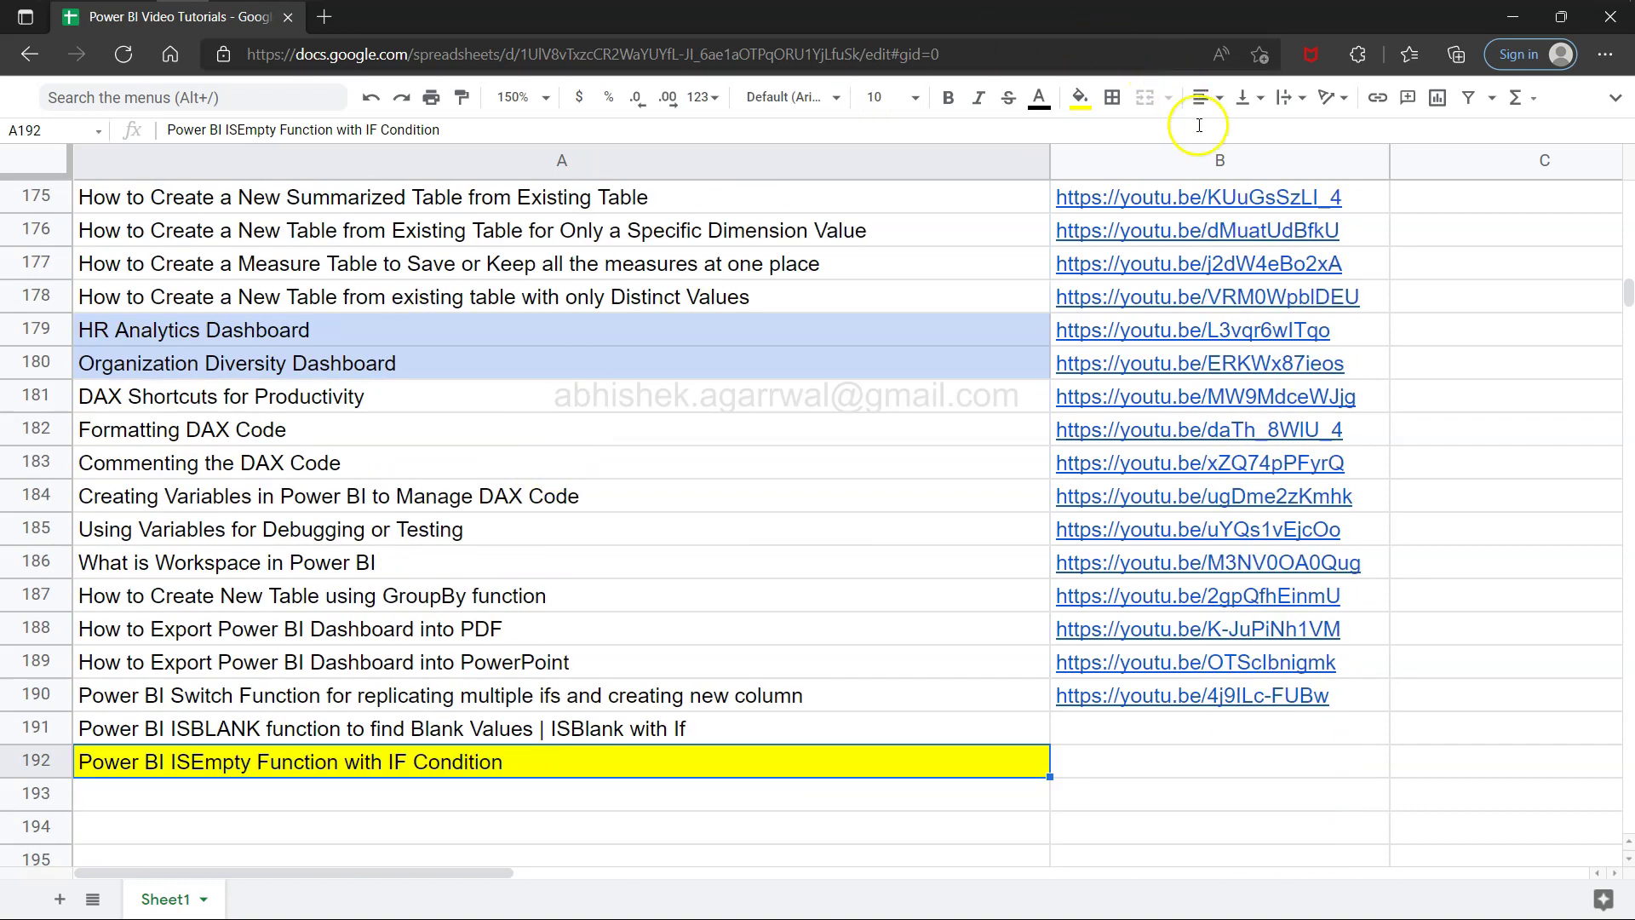
pyautogui.moveTo(1220, 162)
pyautogui.scroll(-1, 792, 591)
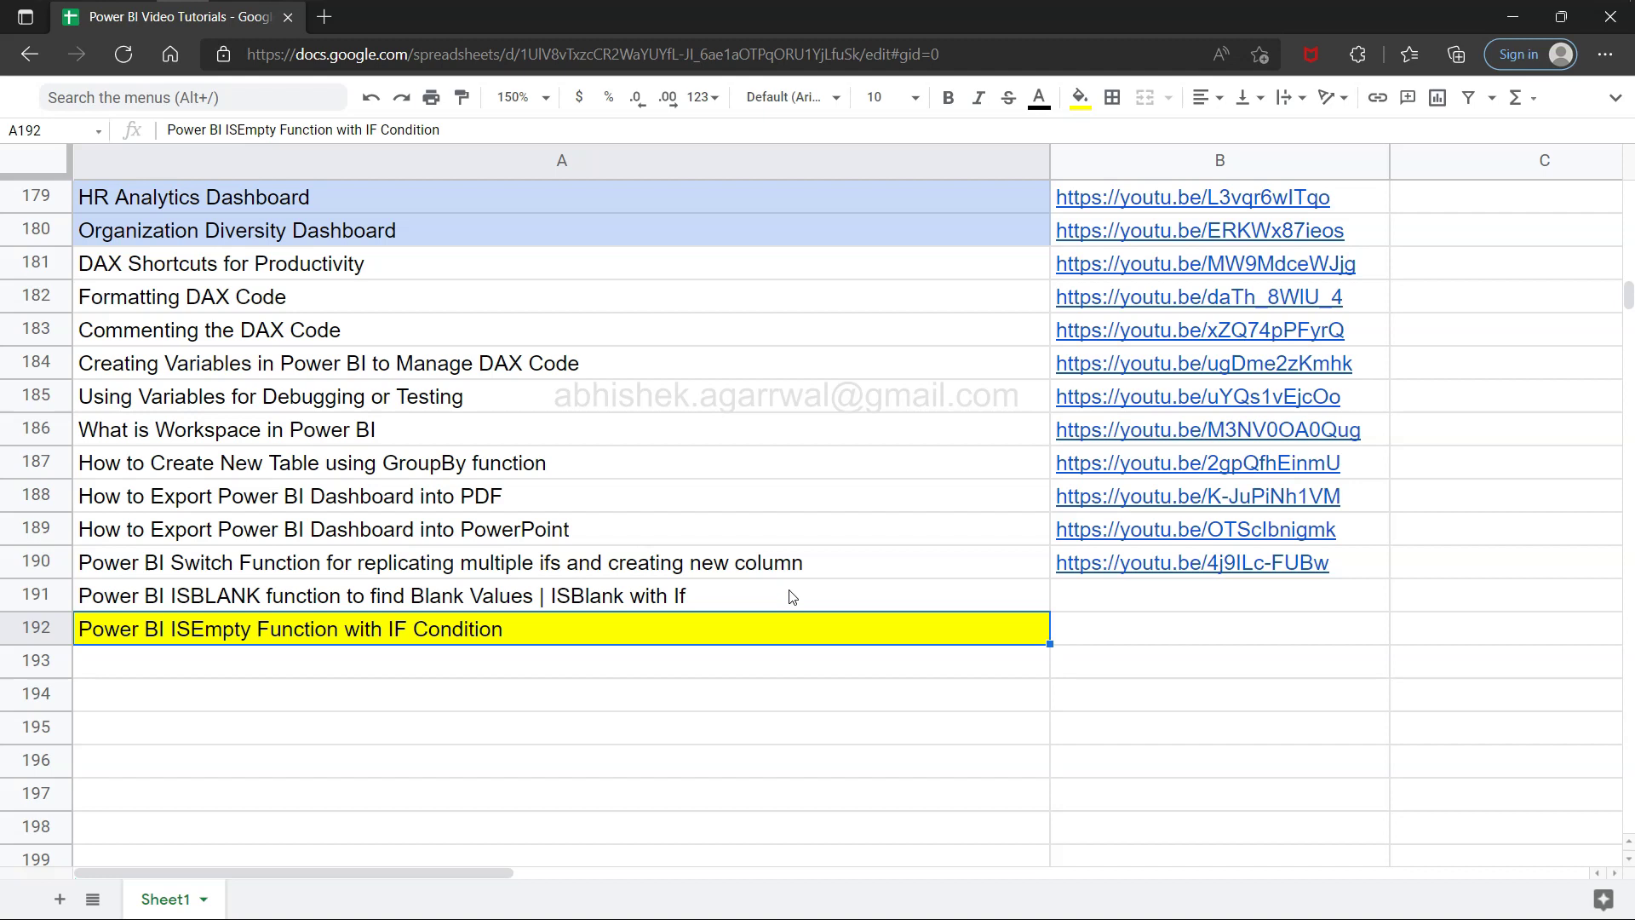
pyautogui.hotkey('alt', 'Tab')
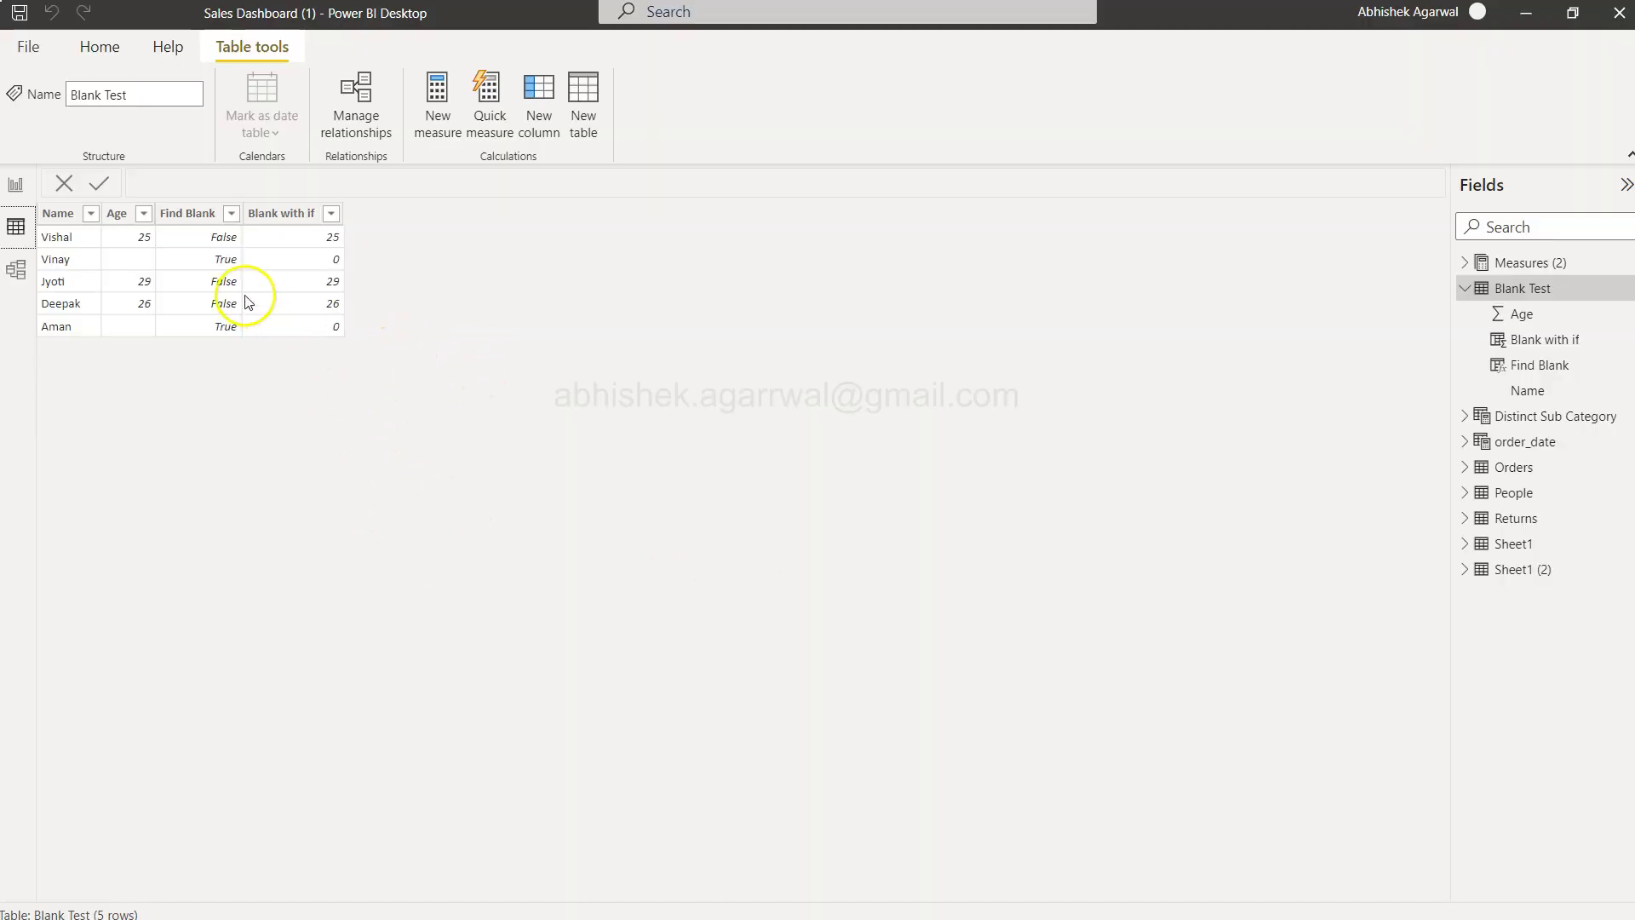
# Step: View the Find Blank column's formula in Data view, then switch to the report canvas
pyautogui.click(191, 219)
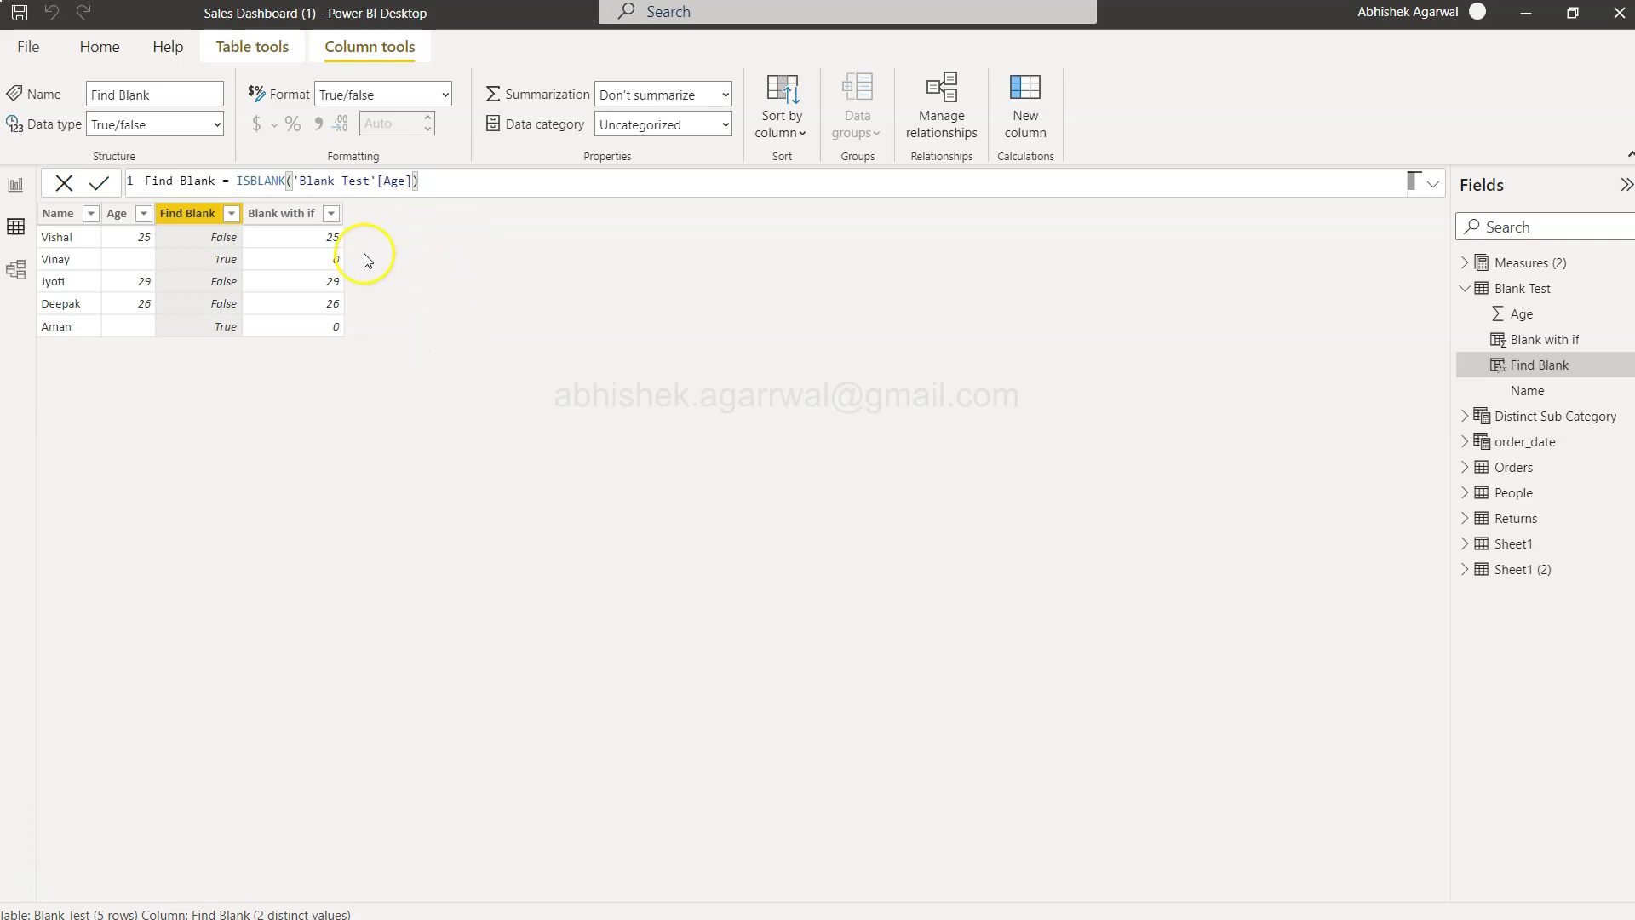
pyautogui.click(14, 185)
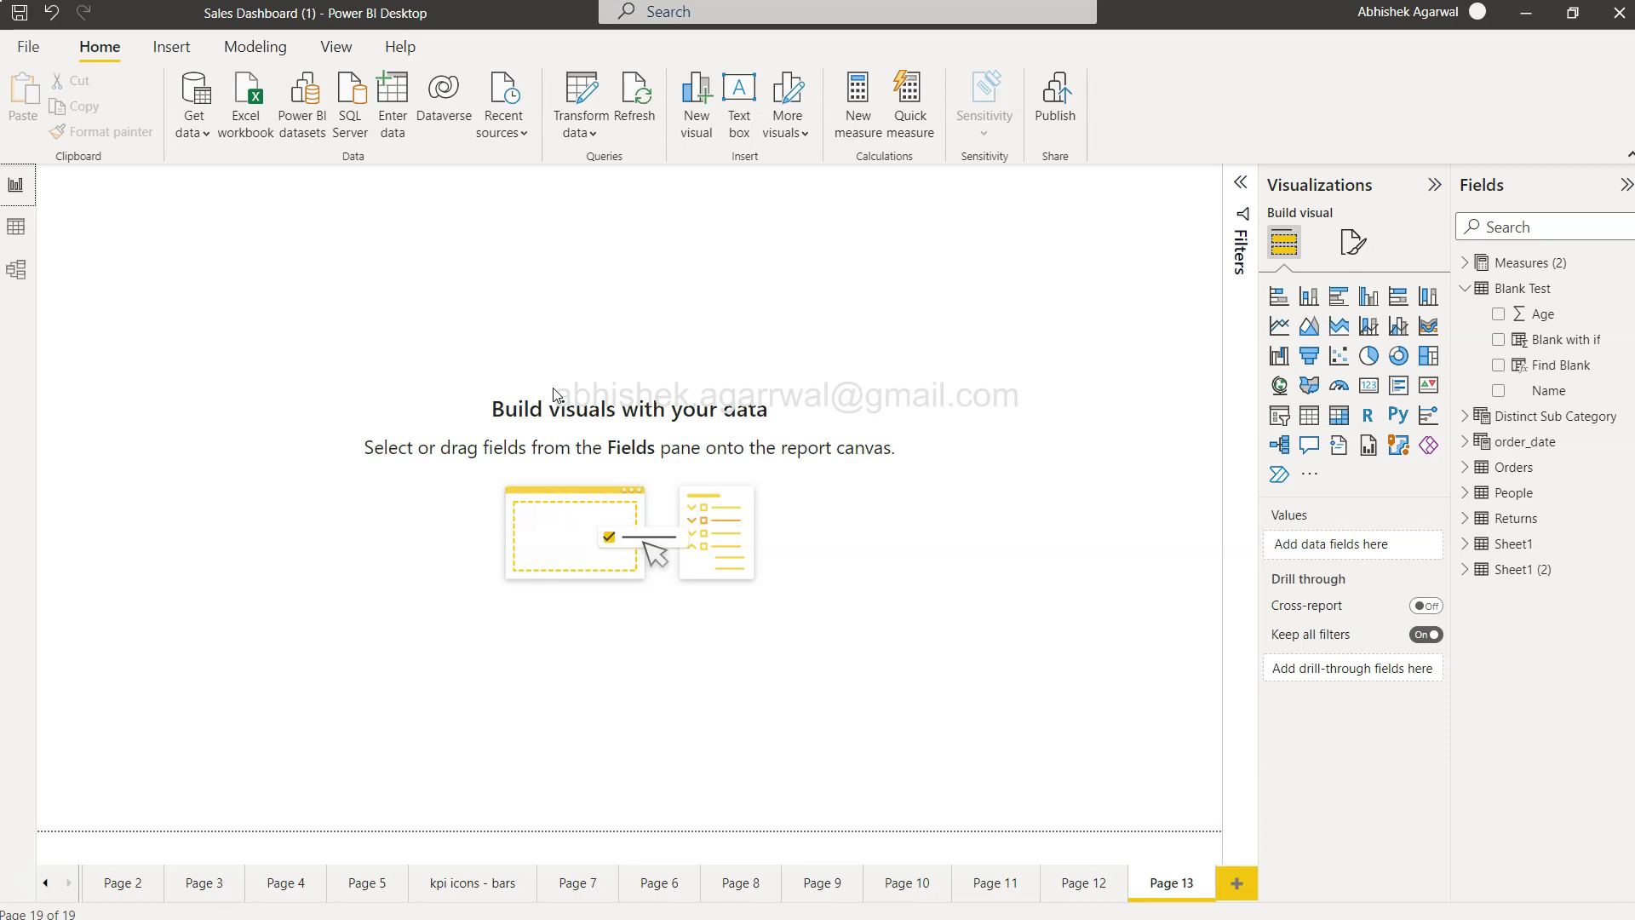
# Step: Create the measure EmptyTable = ISEMPTY('Blank Test') in the Blank Test table and commit it
pyautogui.click(850, 122)
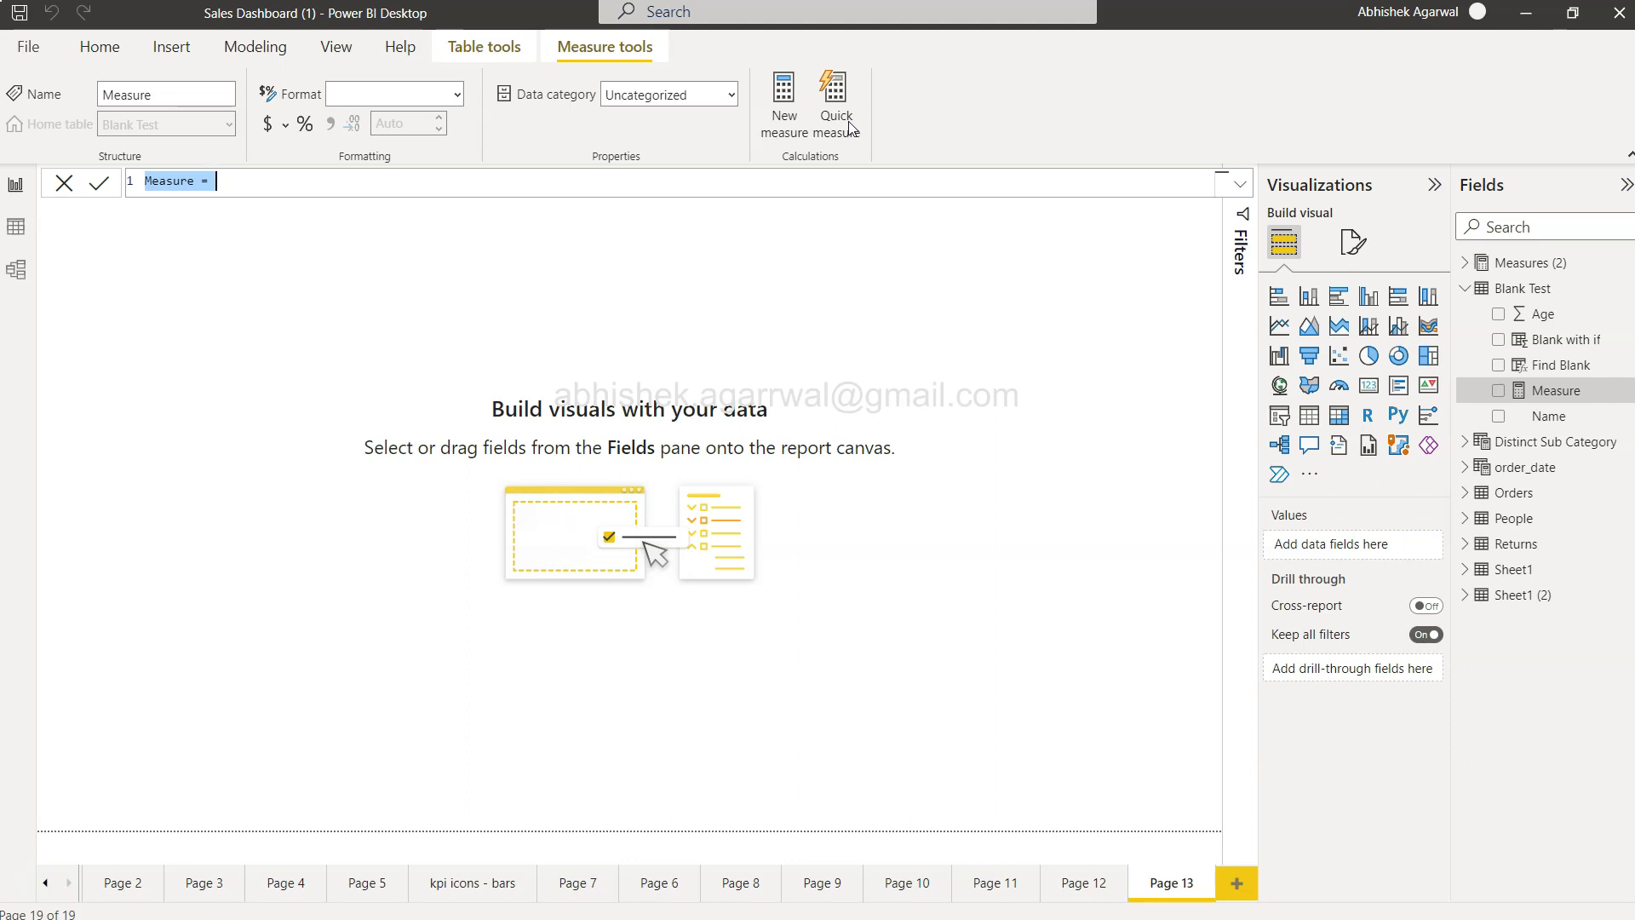
pyautogui.write('Empl')
pyautogui.press('BackSpace')
pyautogui.press('BackSpace')
pyautogui.press('BackSpace')
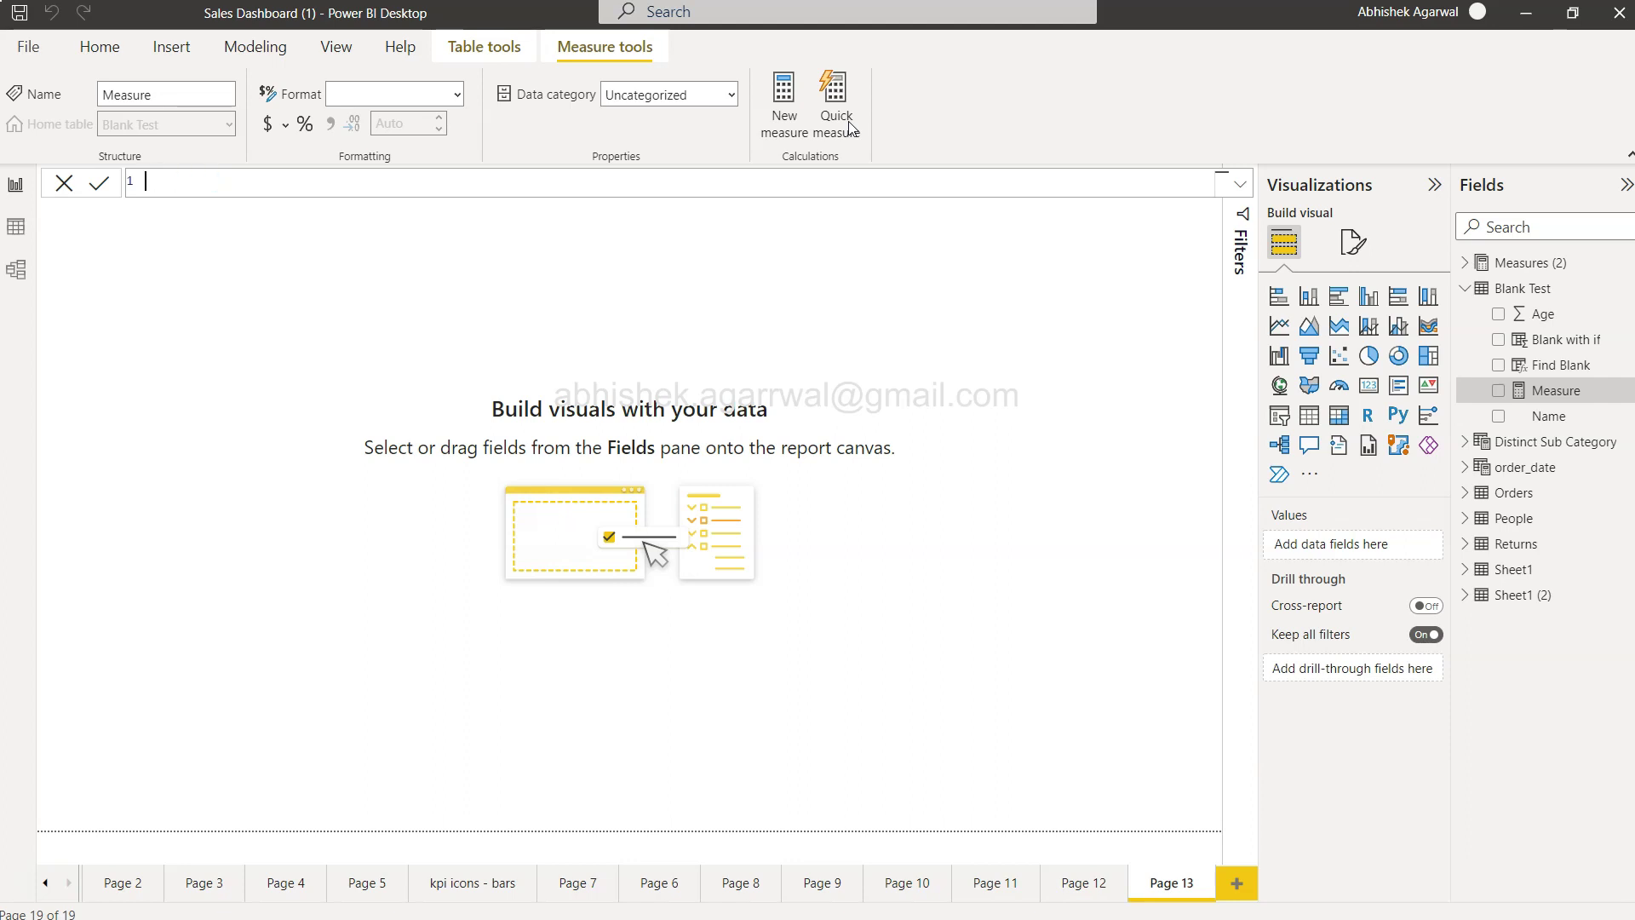
pyautogui.write('EmptyTa')
pyautogui.write('ble = ')
pyautogui.write('is')
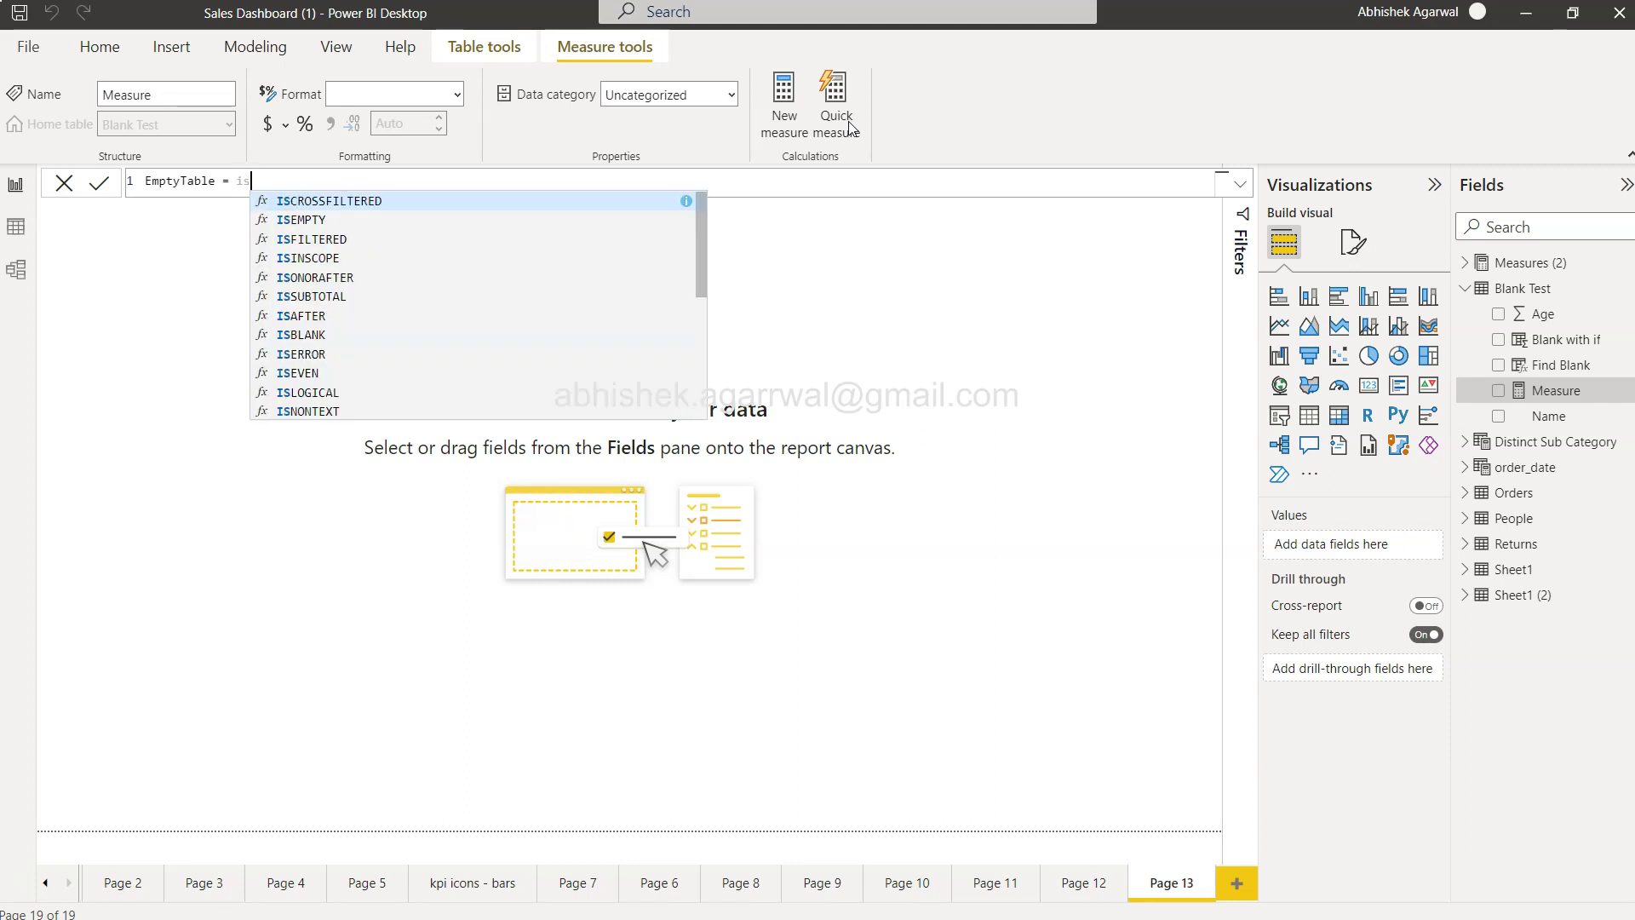
pyautogui.write('em')
pyautogui.press('Tab')
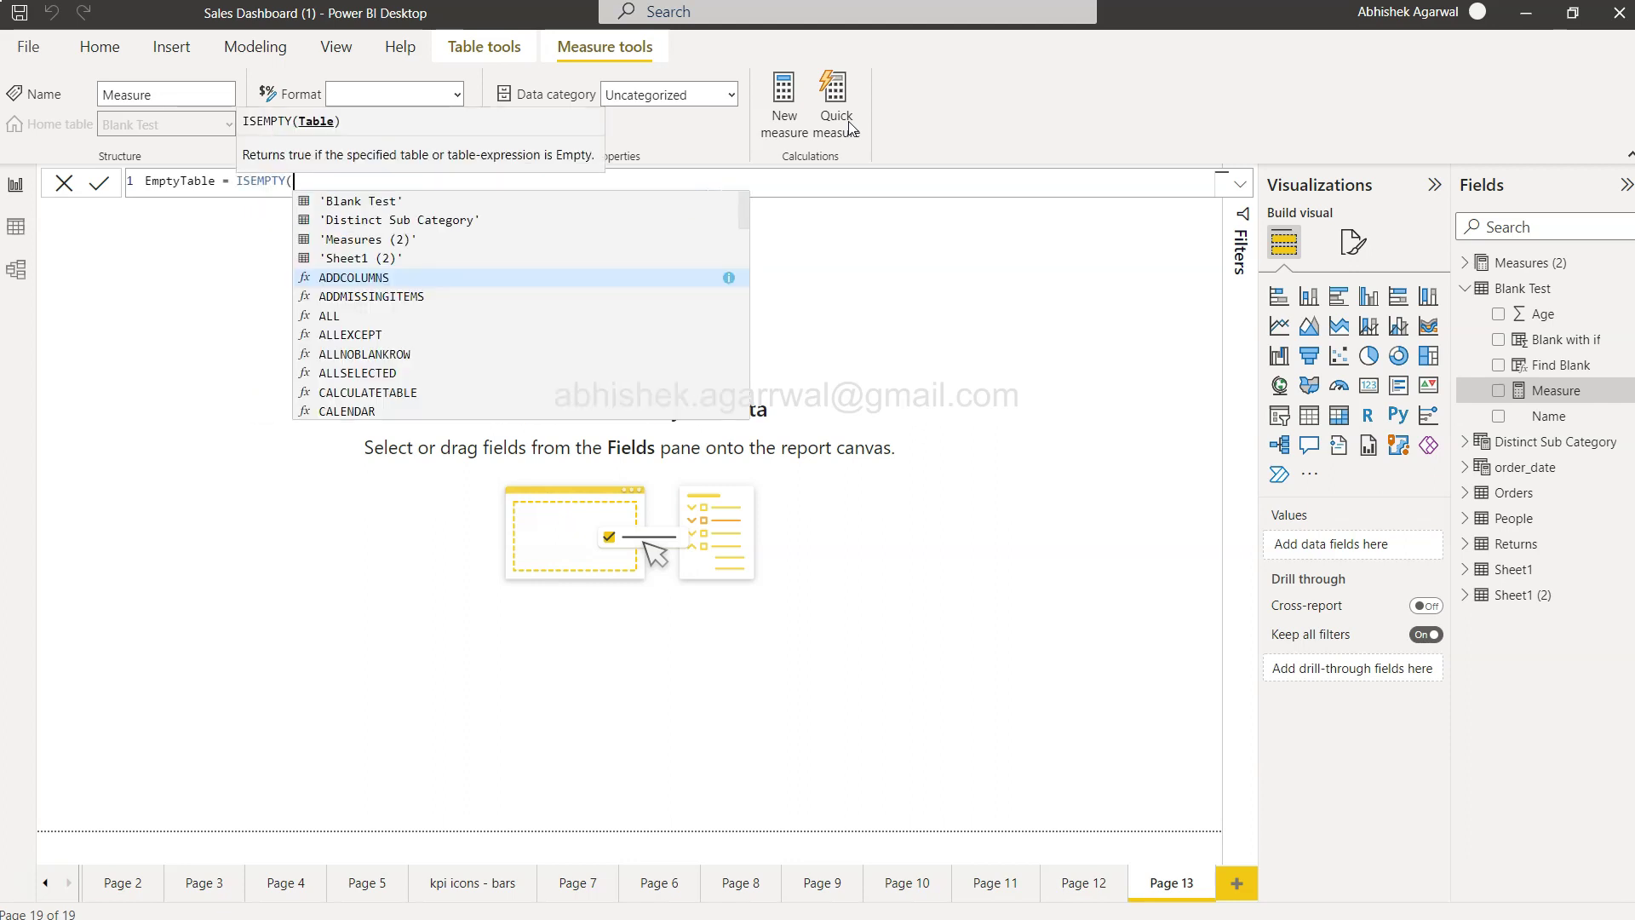
pyautogui.write('blank')
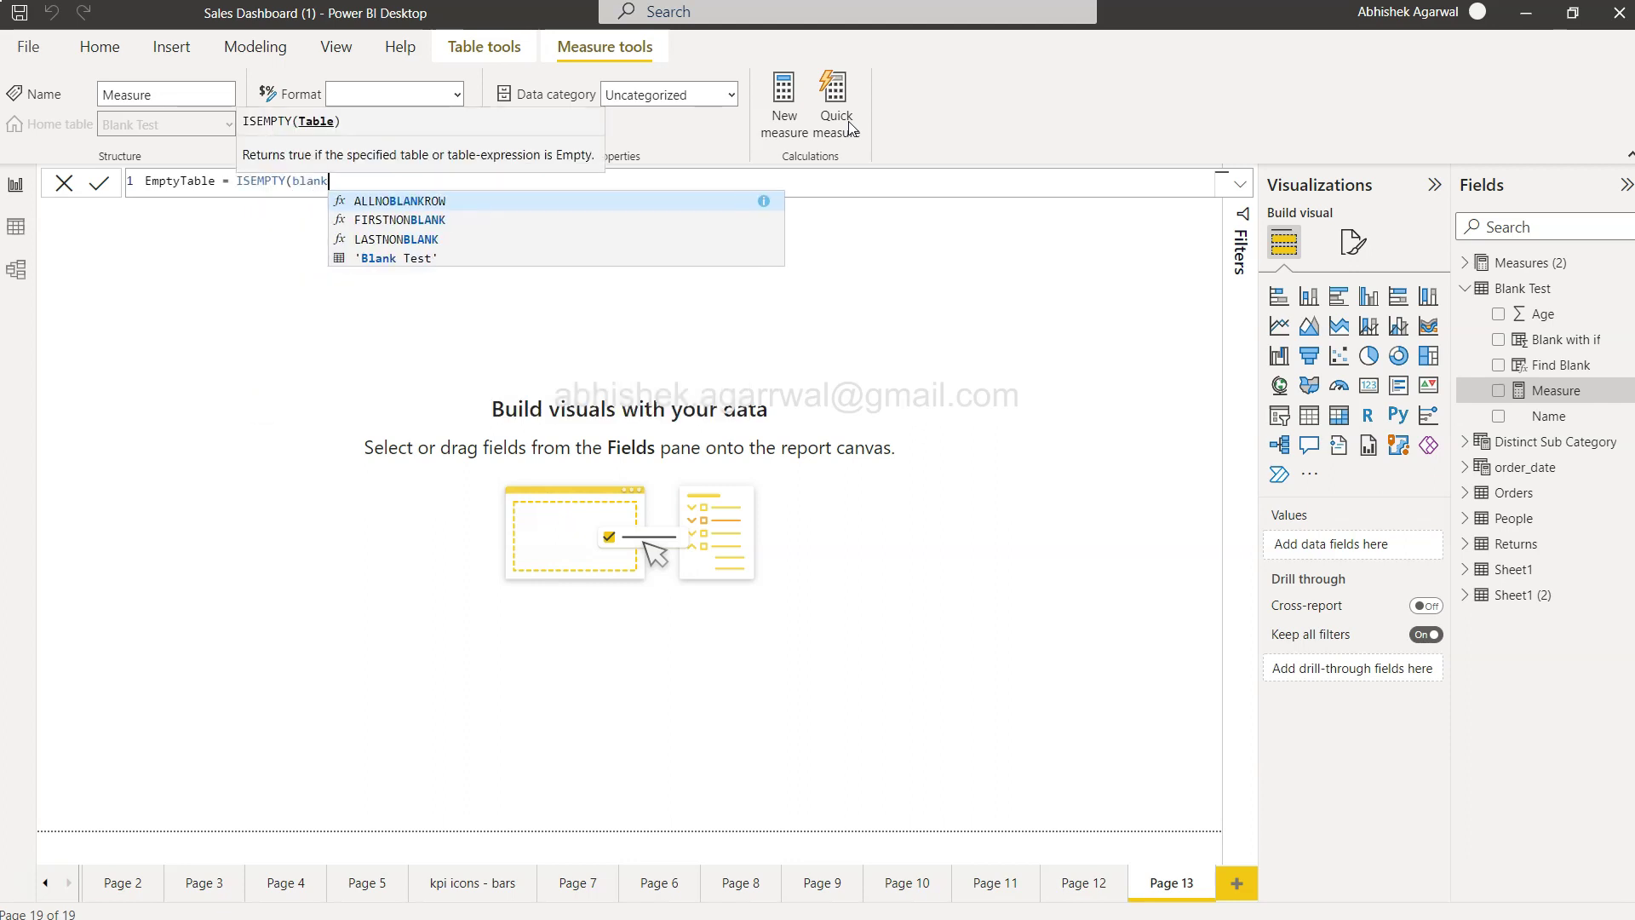
pyautogui.press('Down')
pyautogui.press('Down')
pyautogui.press('Down')
pyautogui.press('Tab')
pyautogui.write(')')
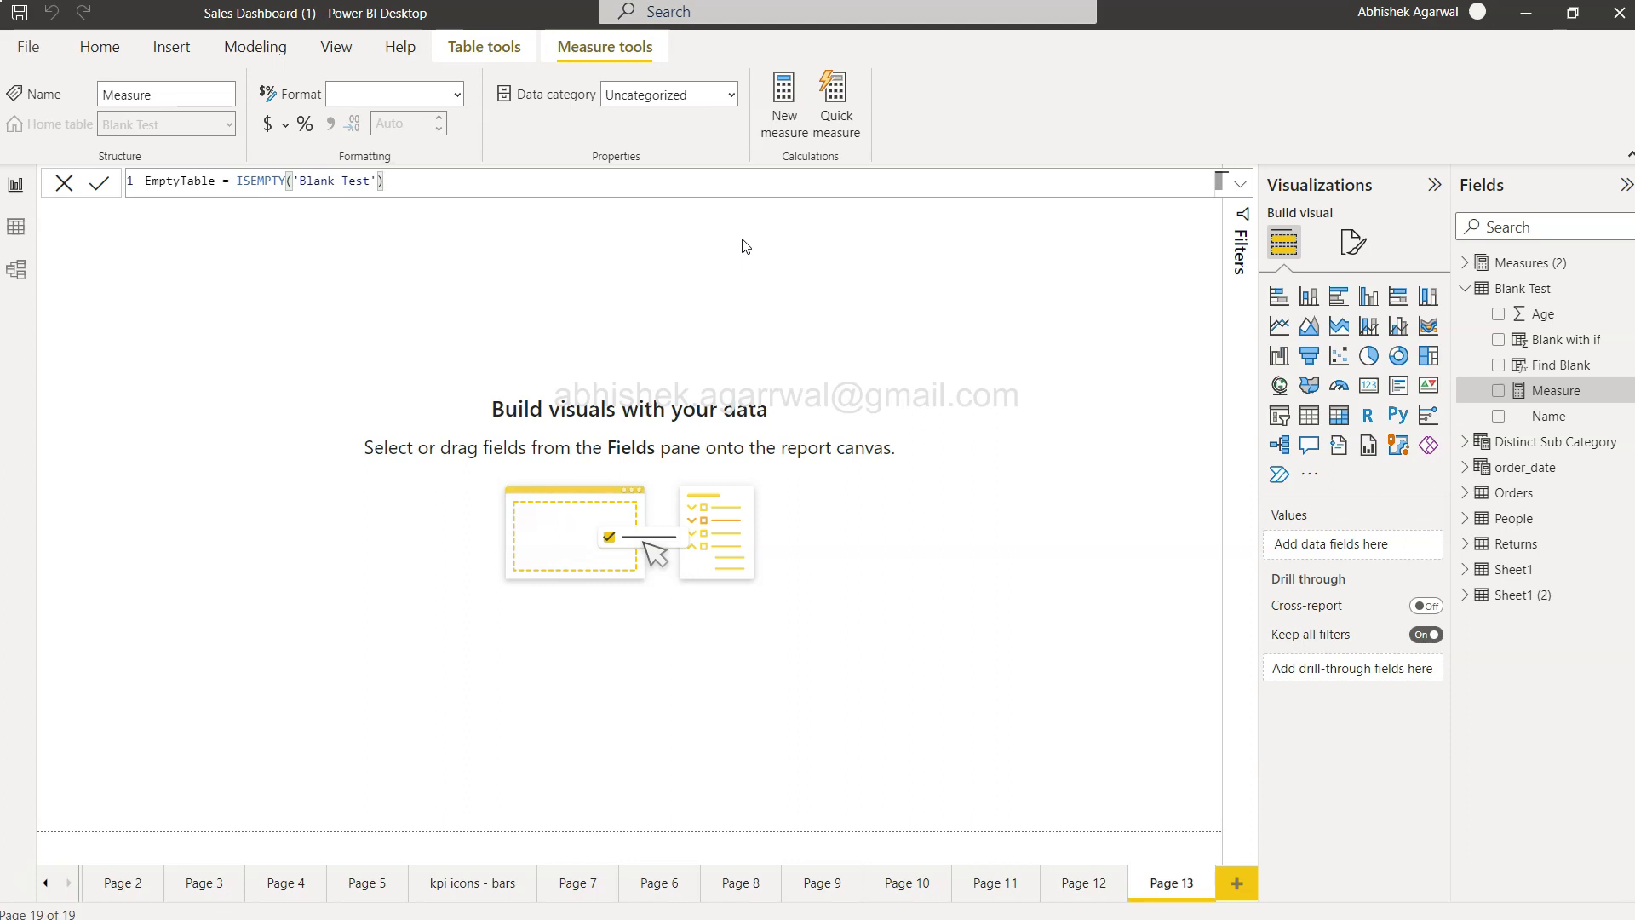
pyautogui.click(99, 183)
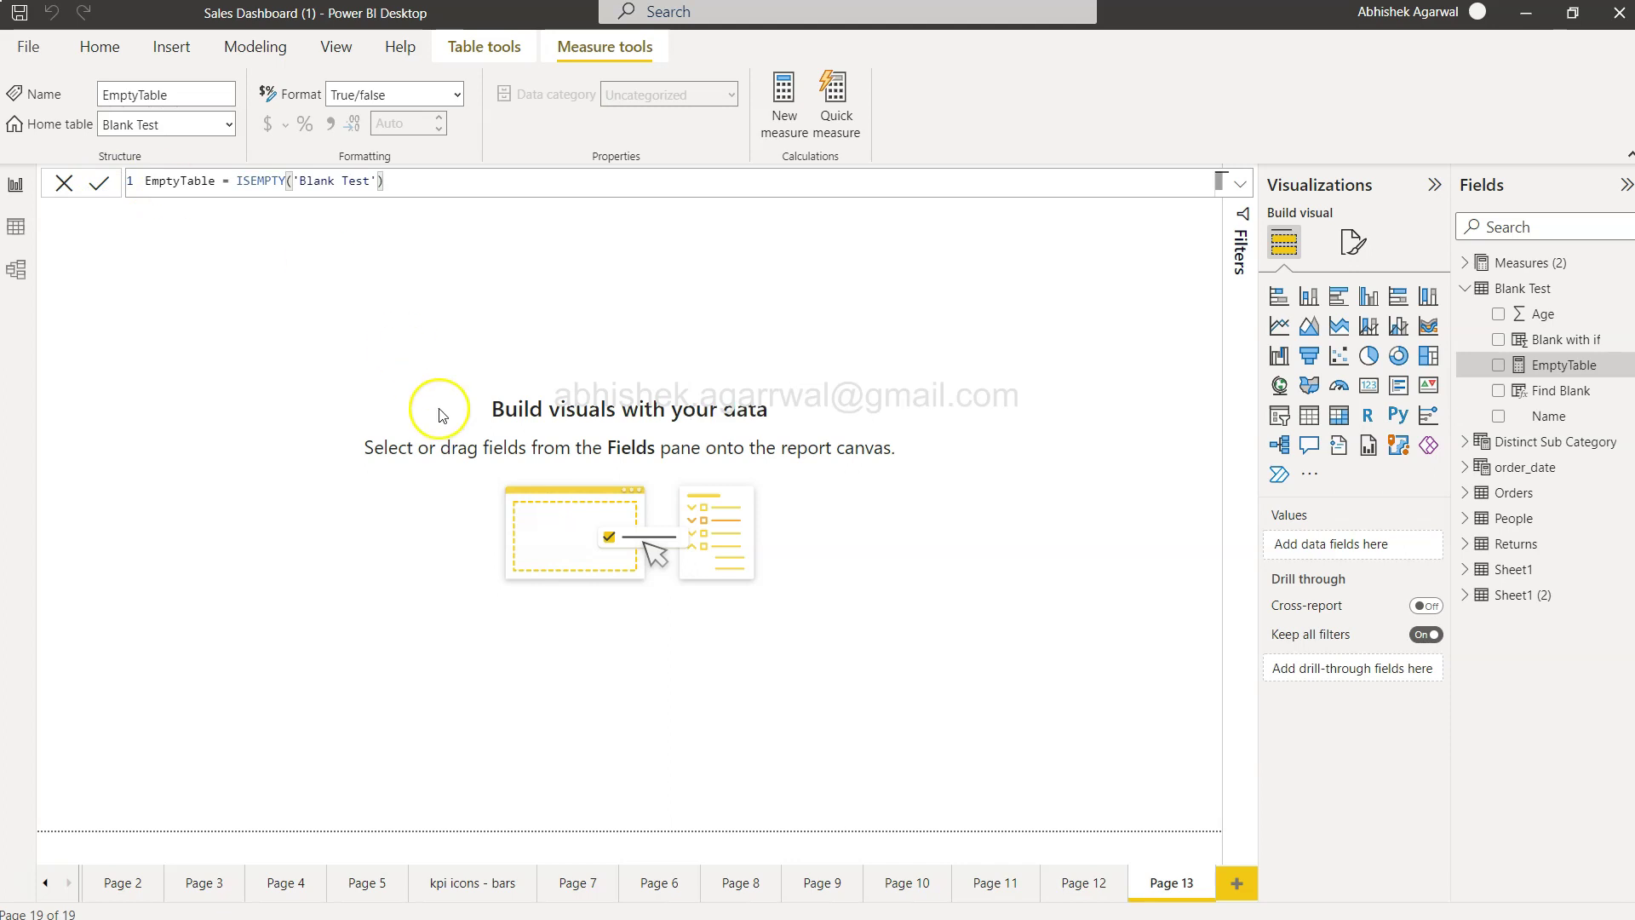
pyautogui.click(950, 431)
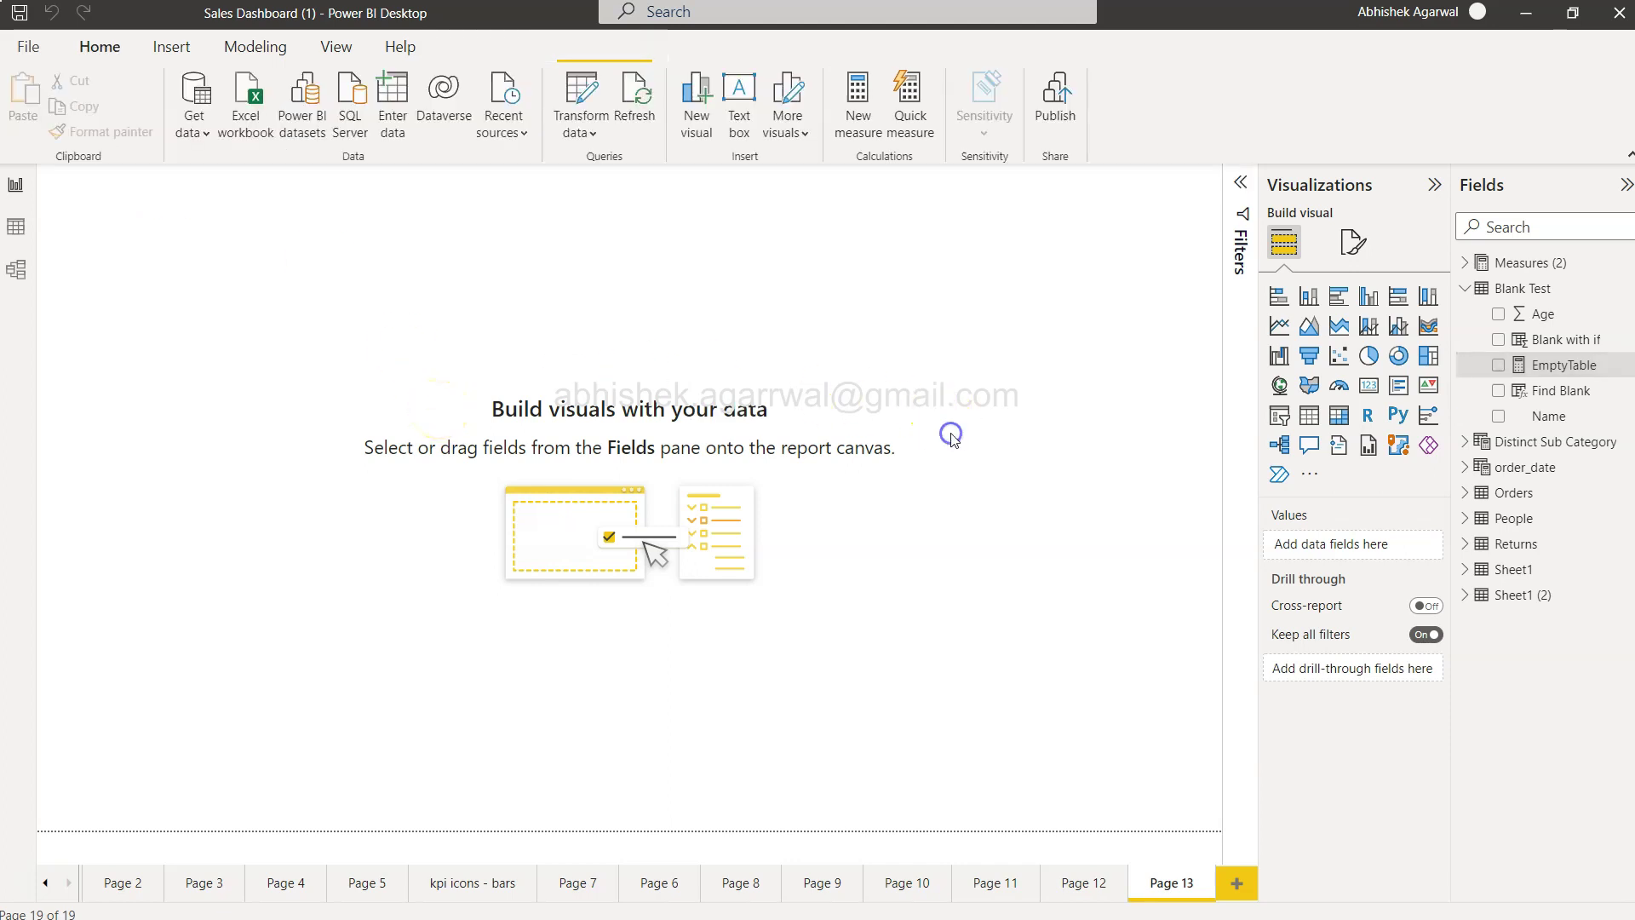
# Step: Add a card visual showing the EmptyTable measure, which reads False, checking against Data view
pyautogui.click(1341, 408)
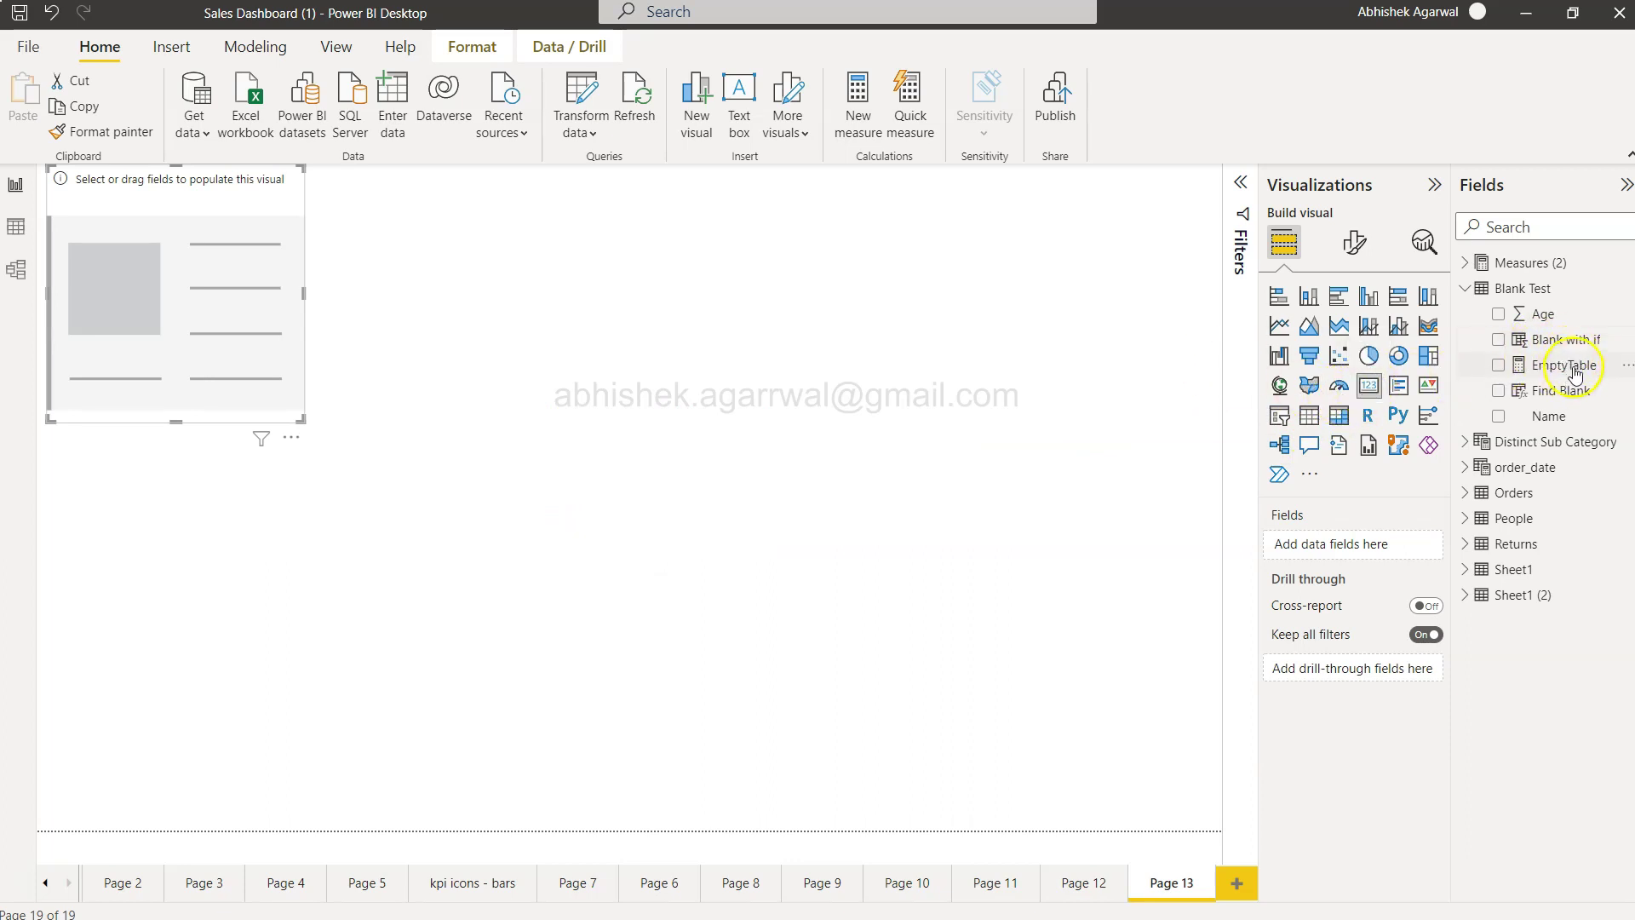
pyautogui.moveTo(1566, 366); pyautogui.dragTo(1370, 550)
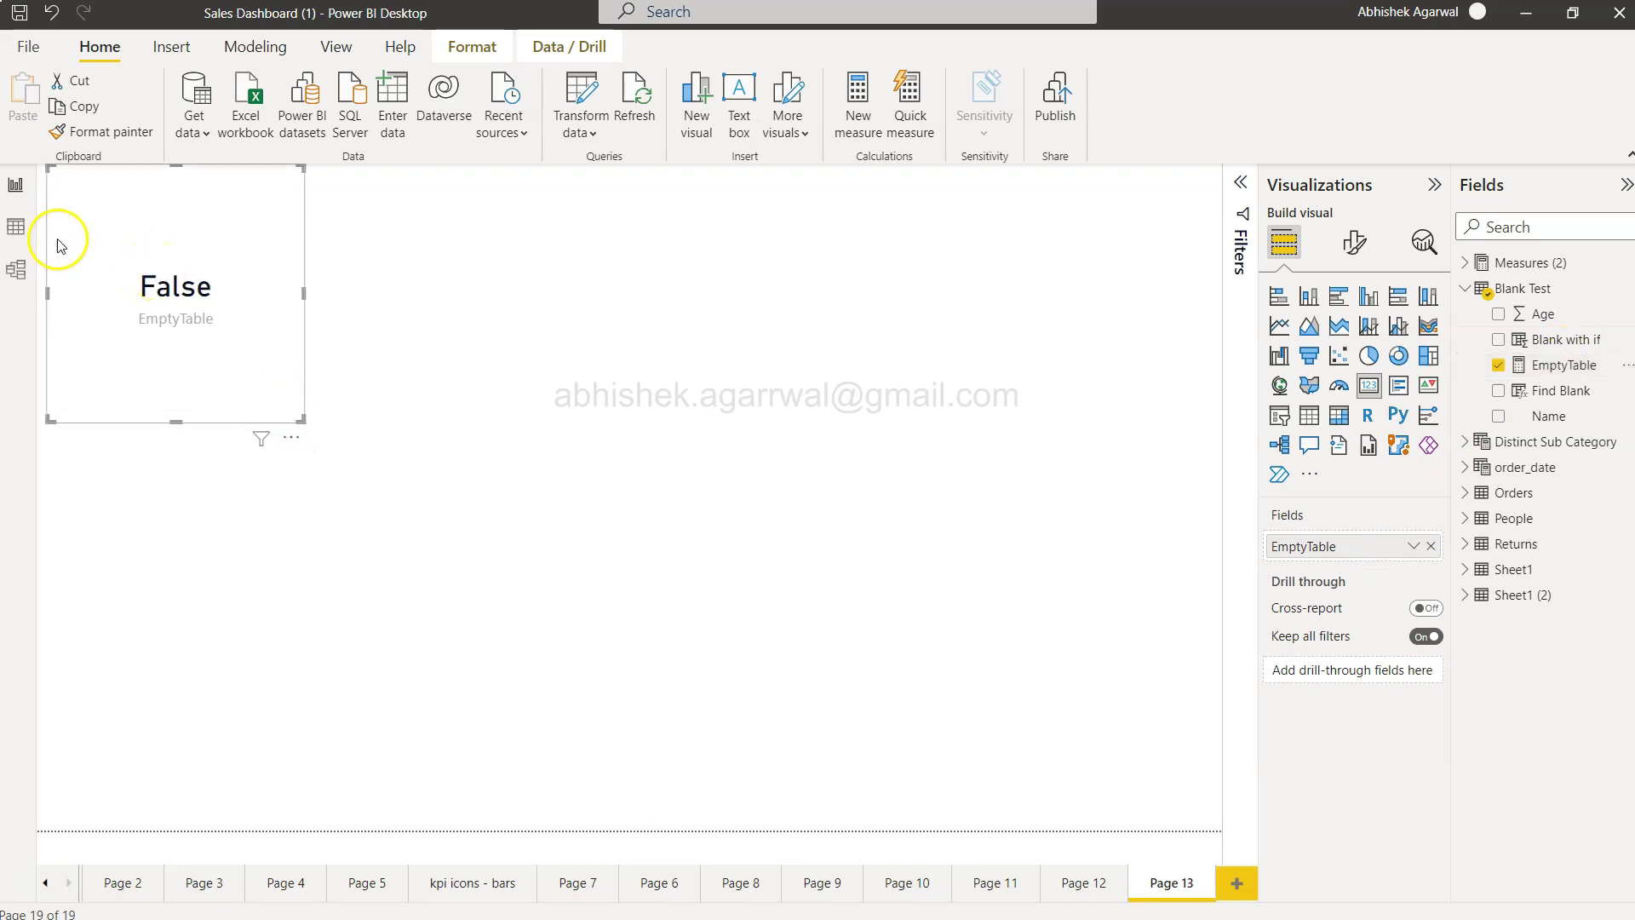
pyautogui.click(16, 228)
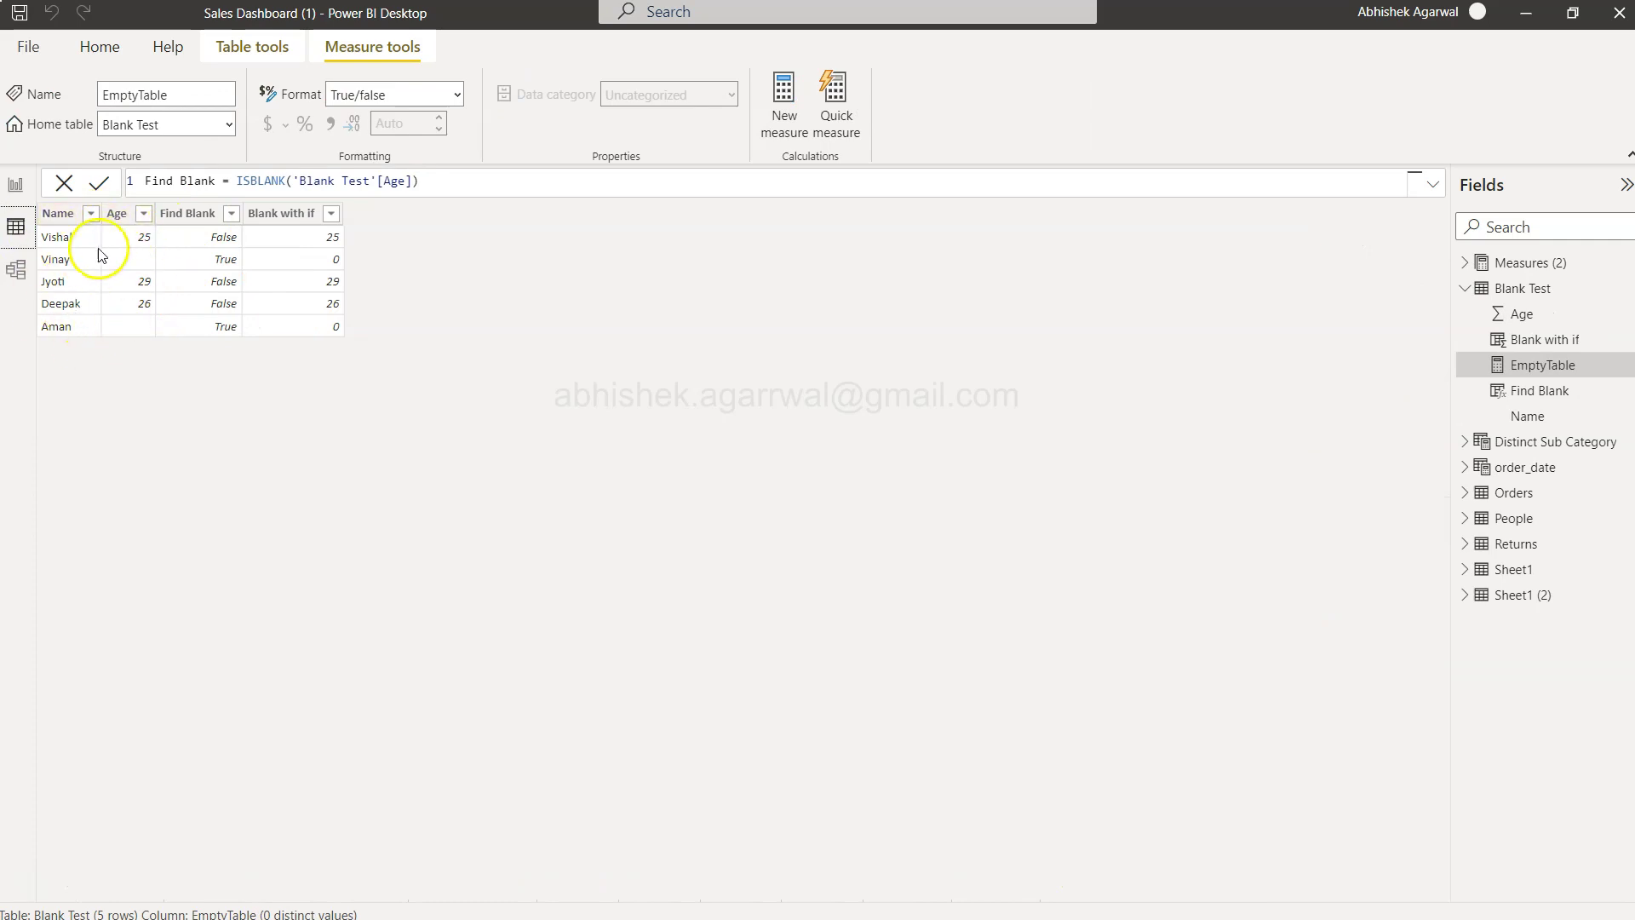
pyautogui.click(22, 189)
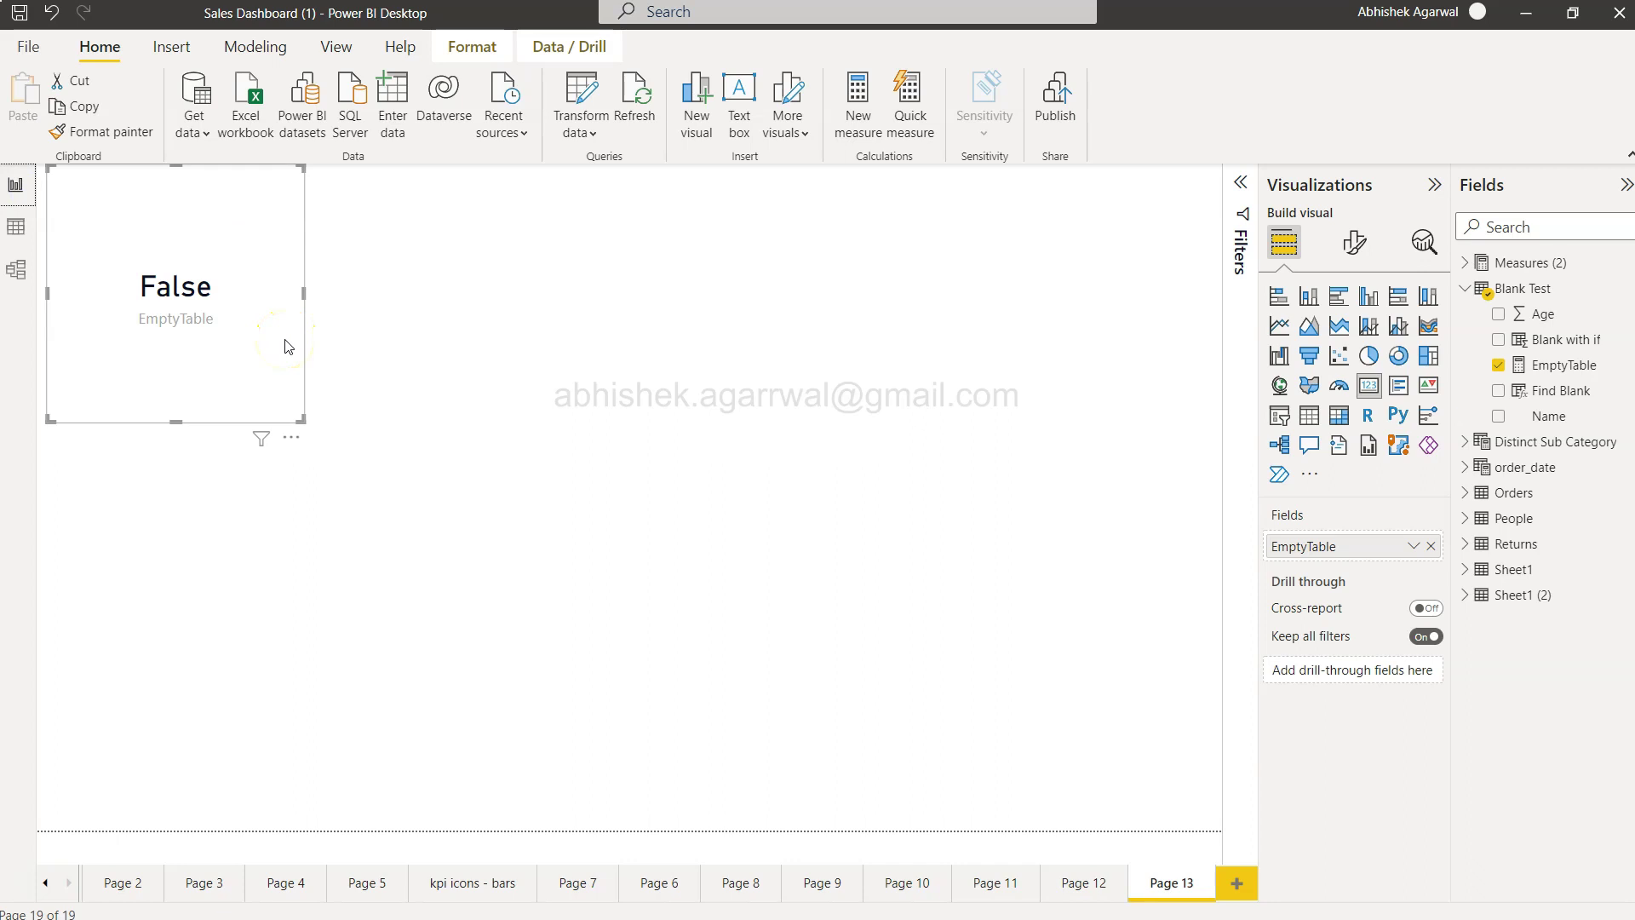
# Step: Recheck the Blank Test data, then bring up the EmptyTable formula for editing
pyautogui.click(16, 226)
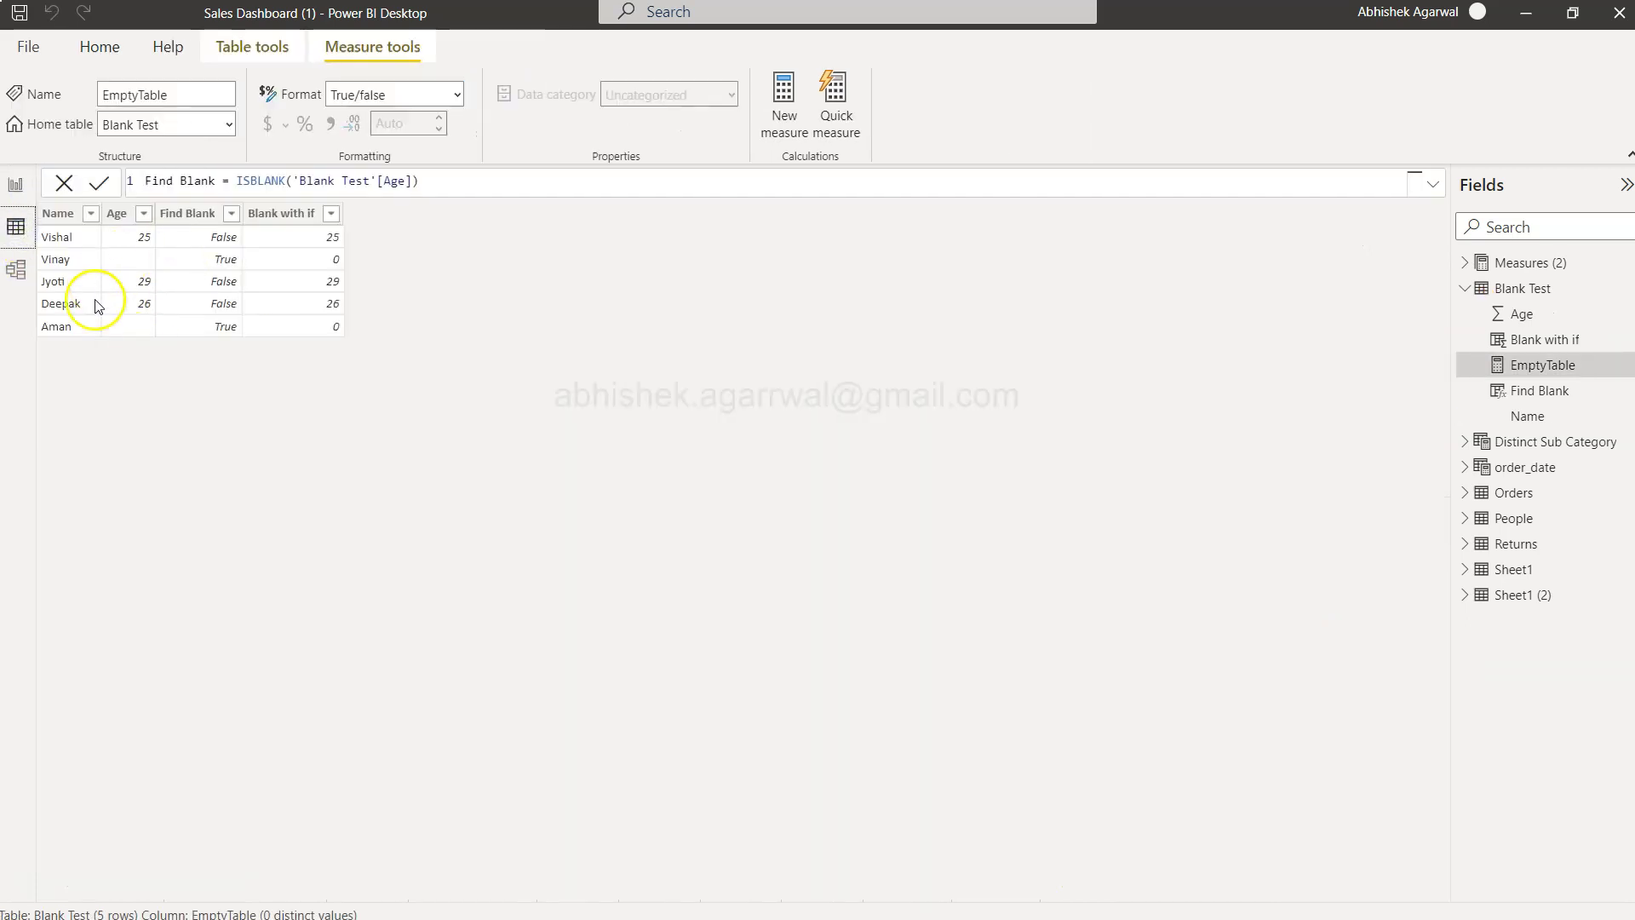
pyautogui.click(15, 185)
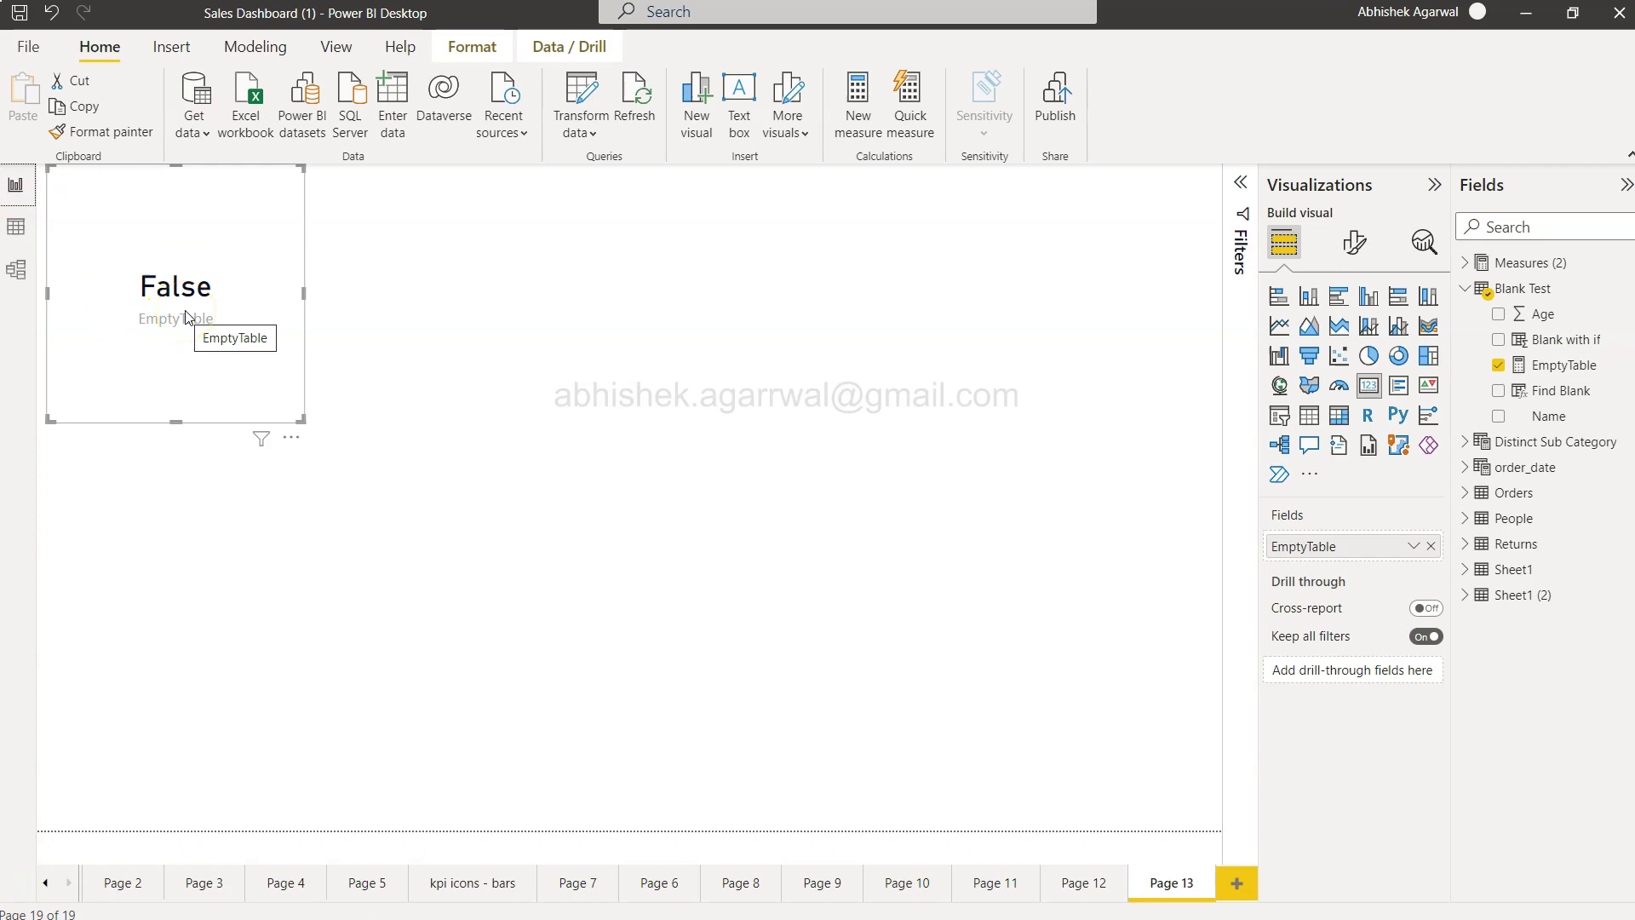
pyautogui.click(1552, 367)
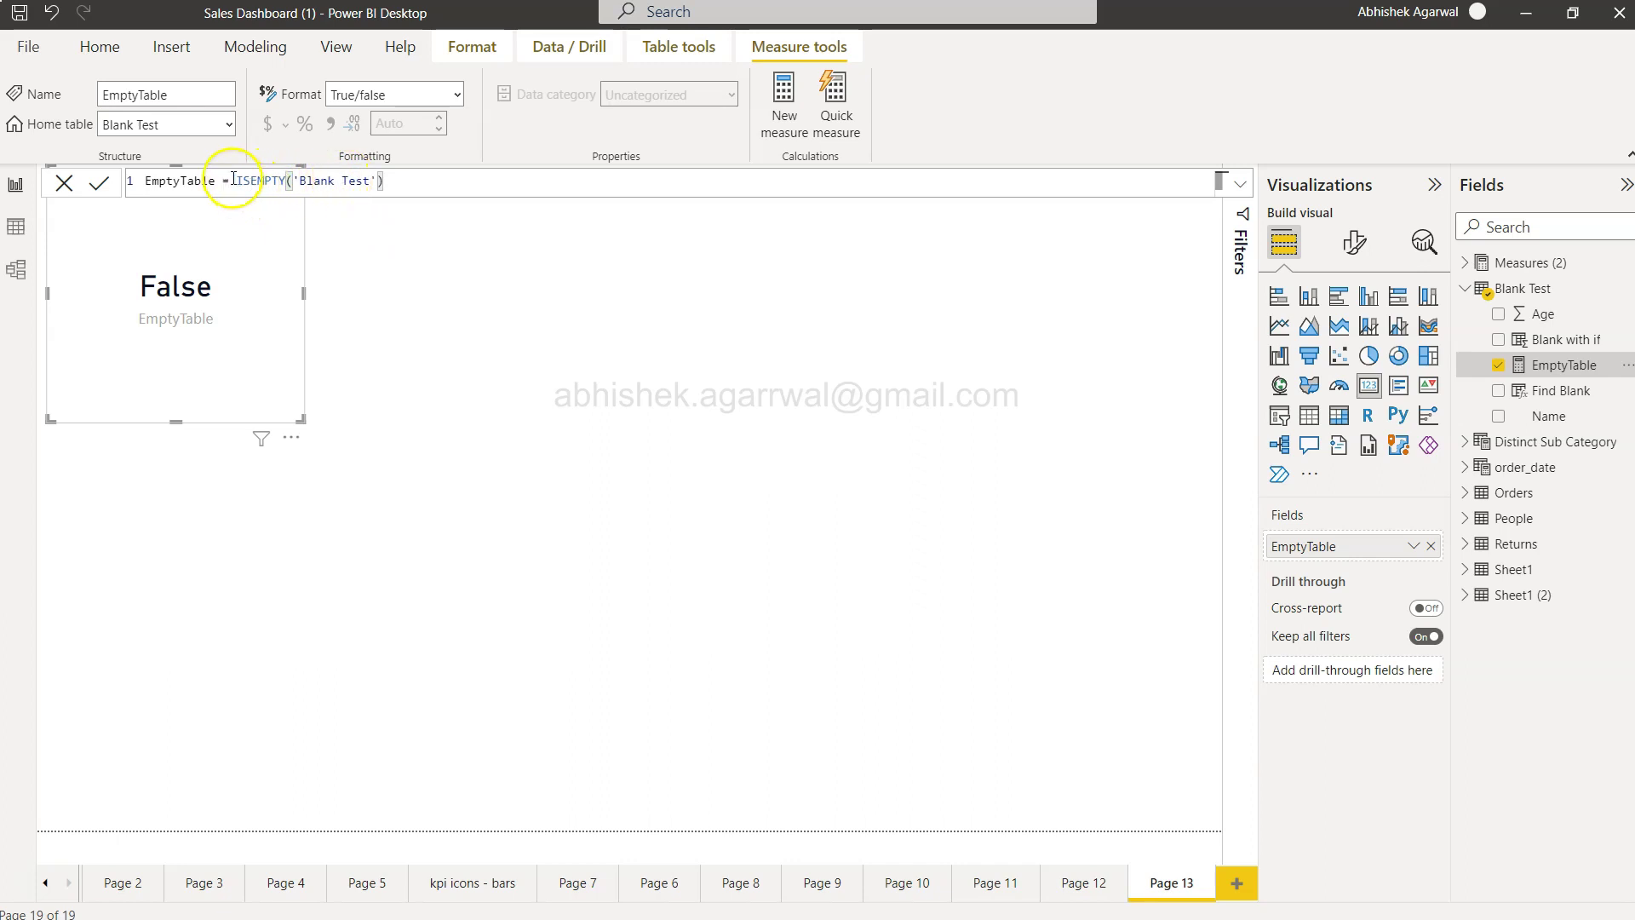
# Step: Rewrite EmptyTable as IF(ISEMPTY('Blank Test'),"Table is Empty","Table is not Empty") so the card reads 'Table is not Empty'
pyautogui.doubleClick(254, 183)
pyautogui.write('If(')
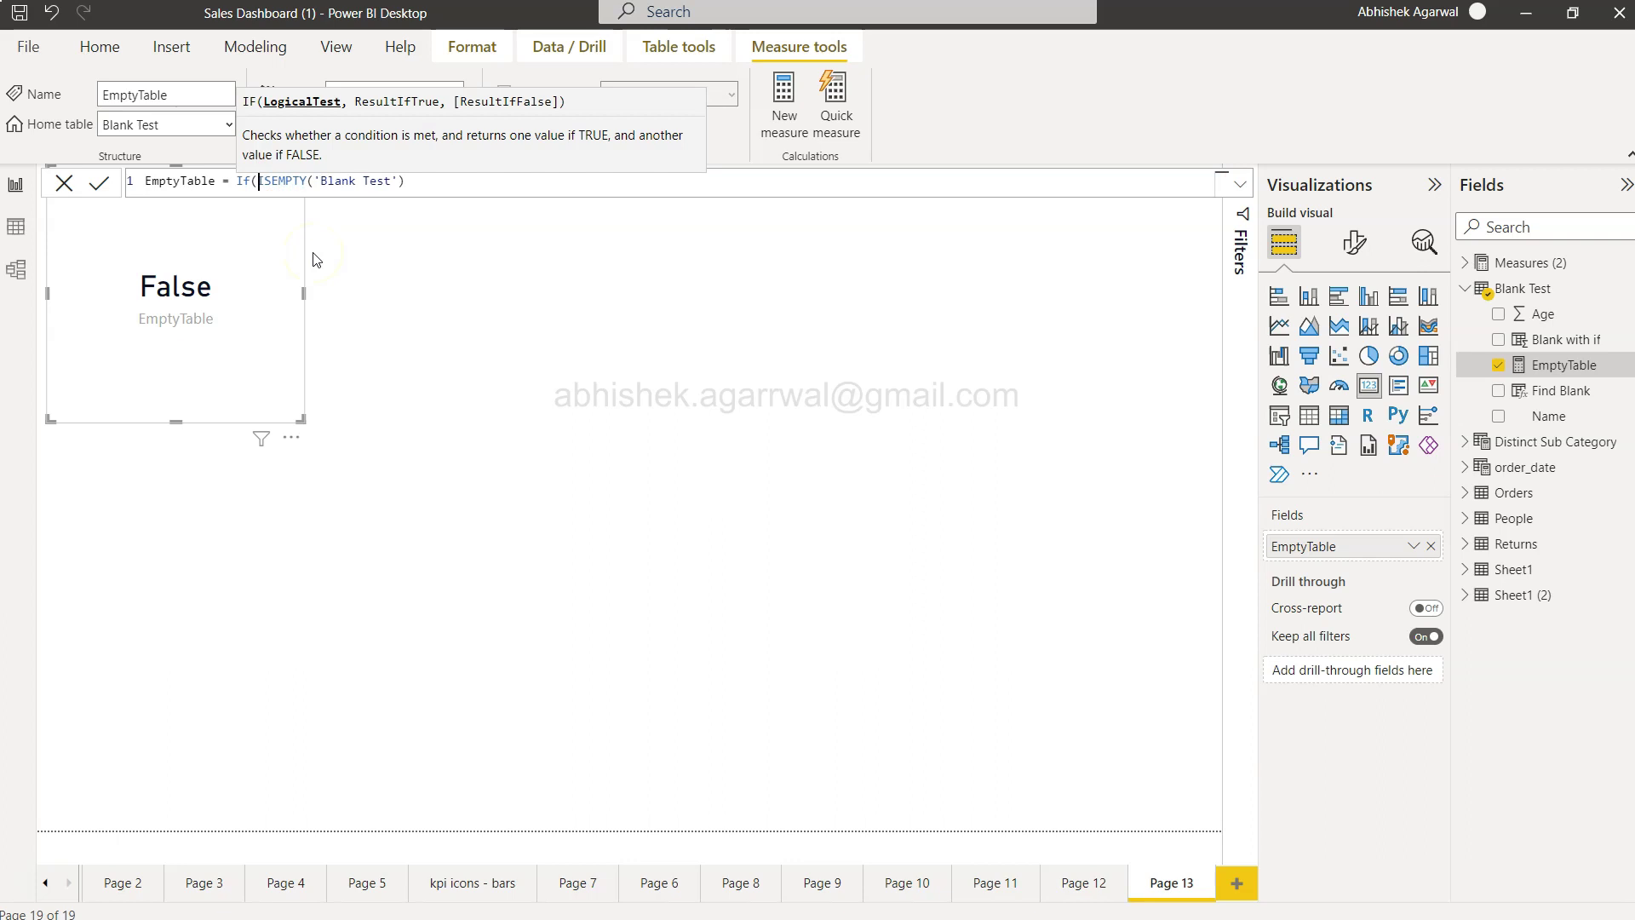
pyautogui.hotkey('ctrl', 'Right')
pyautogui.hotkey('ctrl', 'Right')
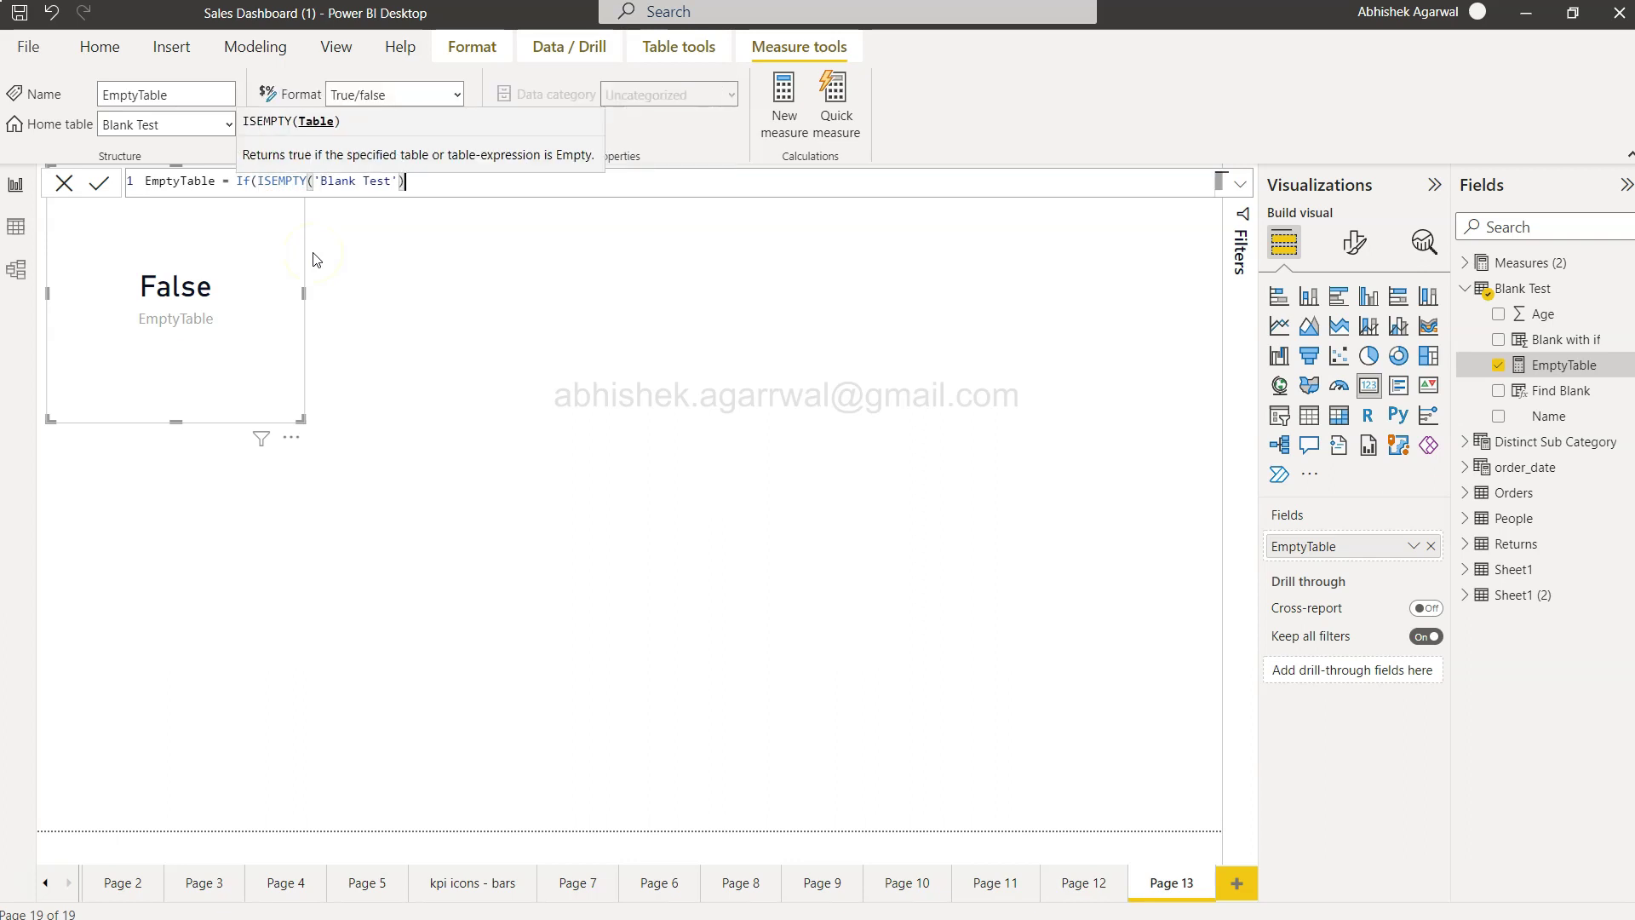
pyautogui.press('End')
pyautogui.write(',"Tabl')
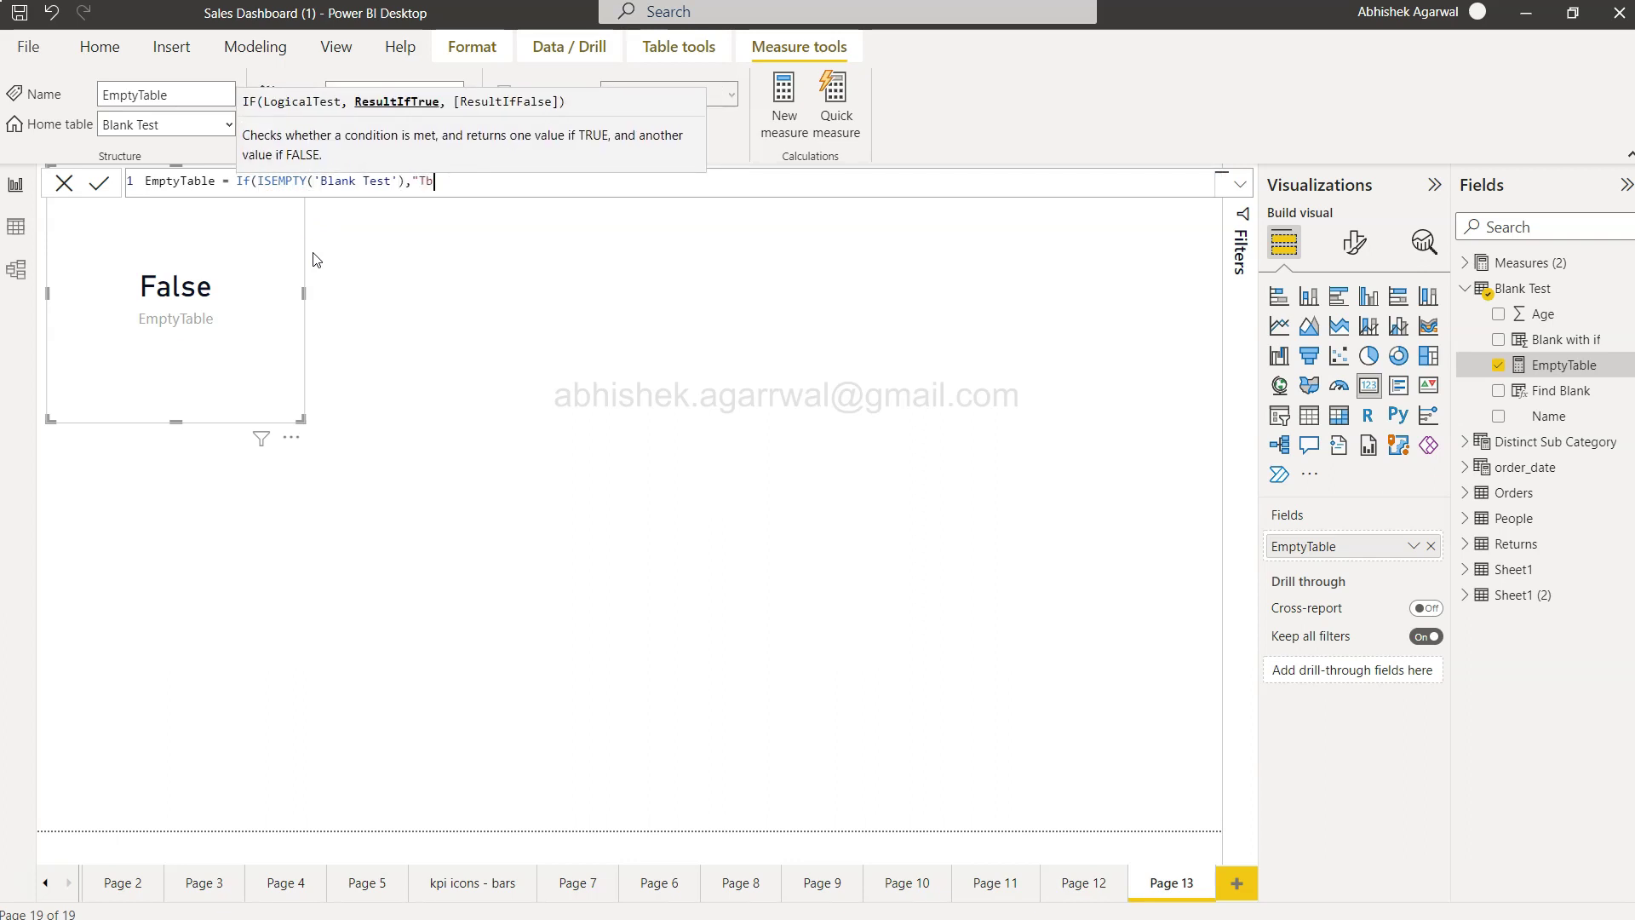
pyautogui.write('e is Empty"')
pyautogui.write(',"Table')
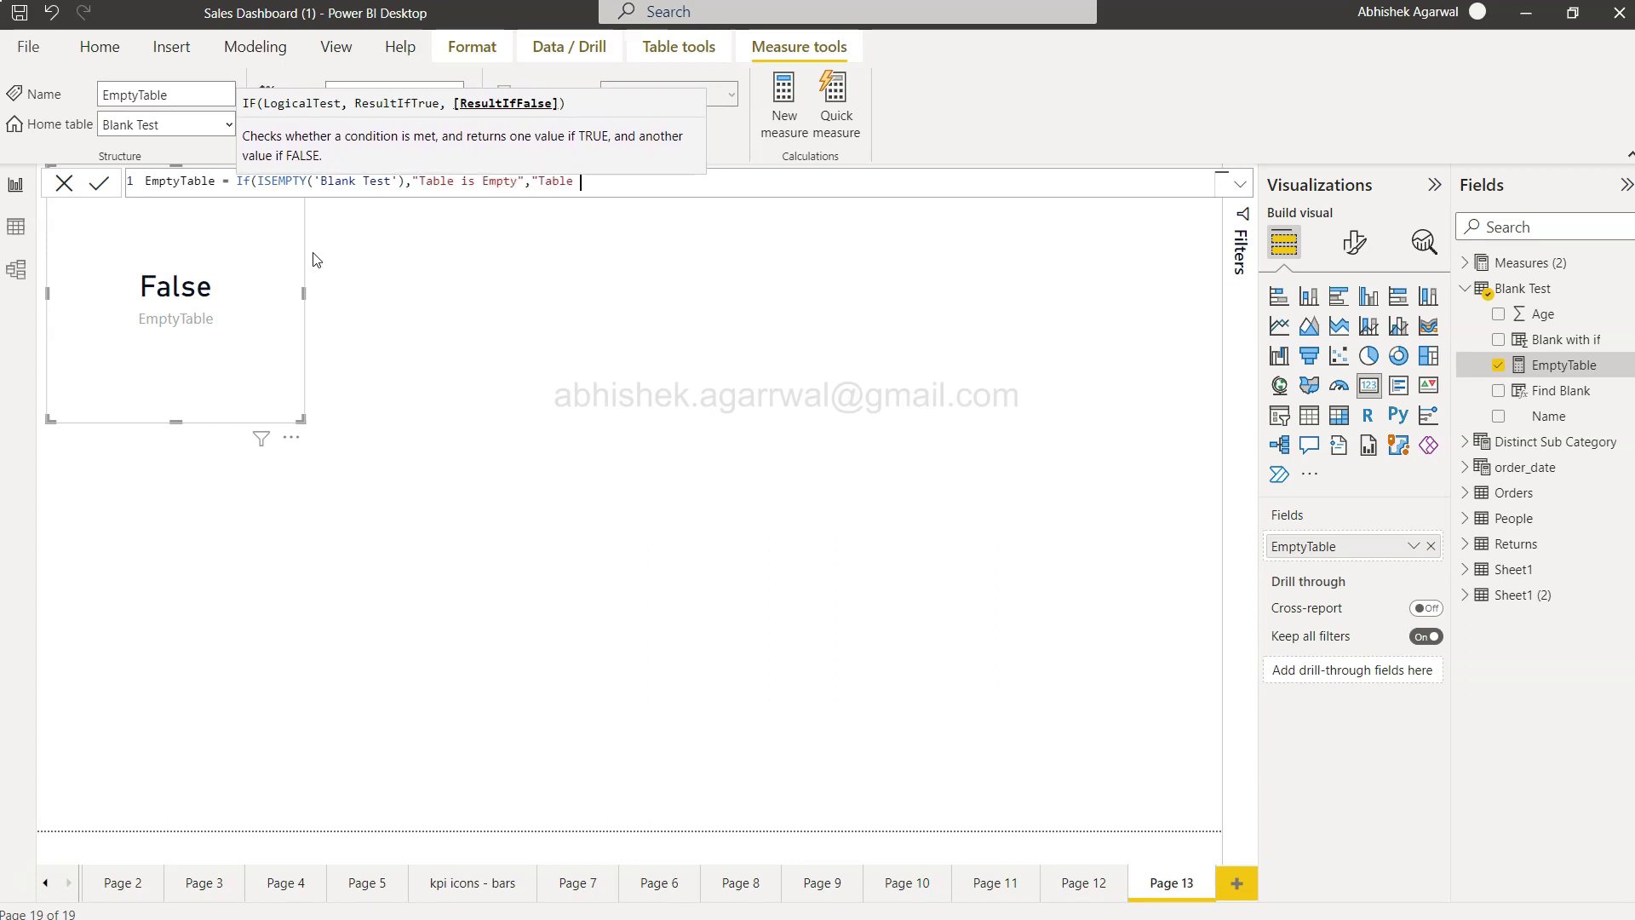
pyautogui.write(' is not Empty"')
pyautogui.write(')')
pyautogui.press('Return')
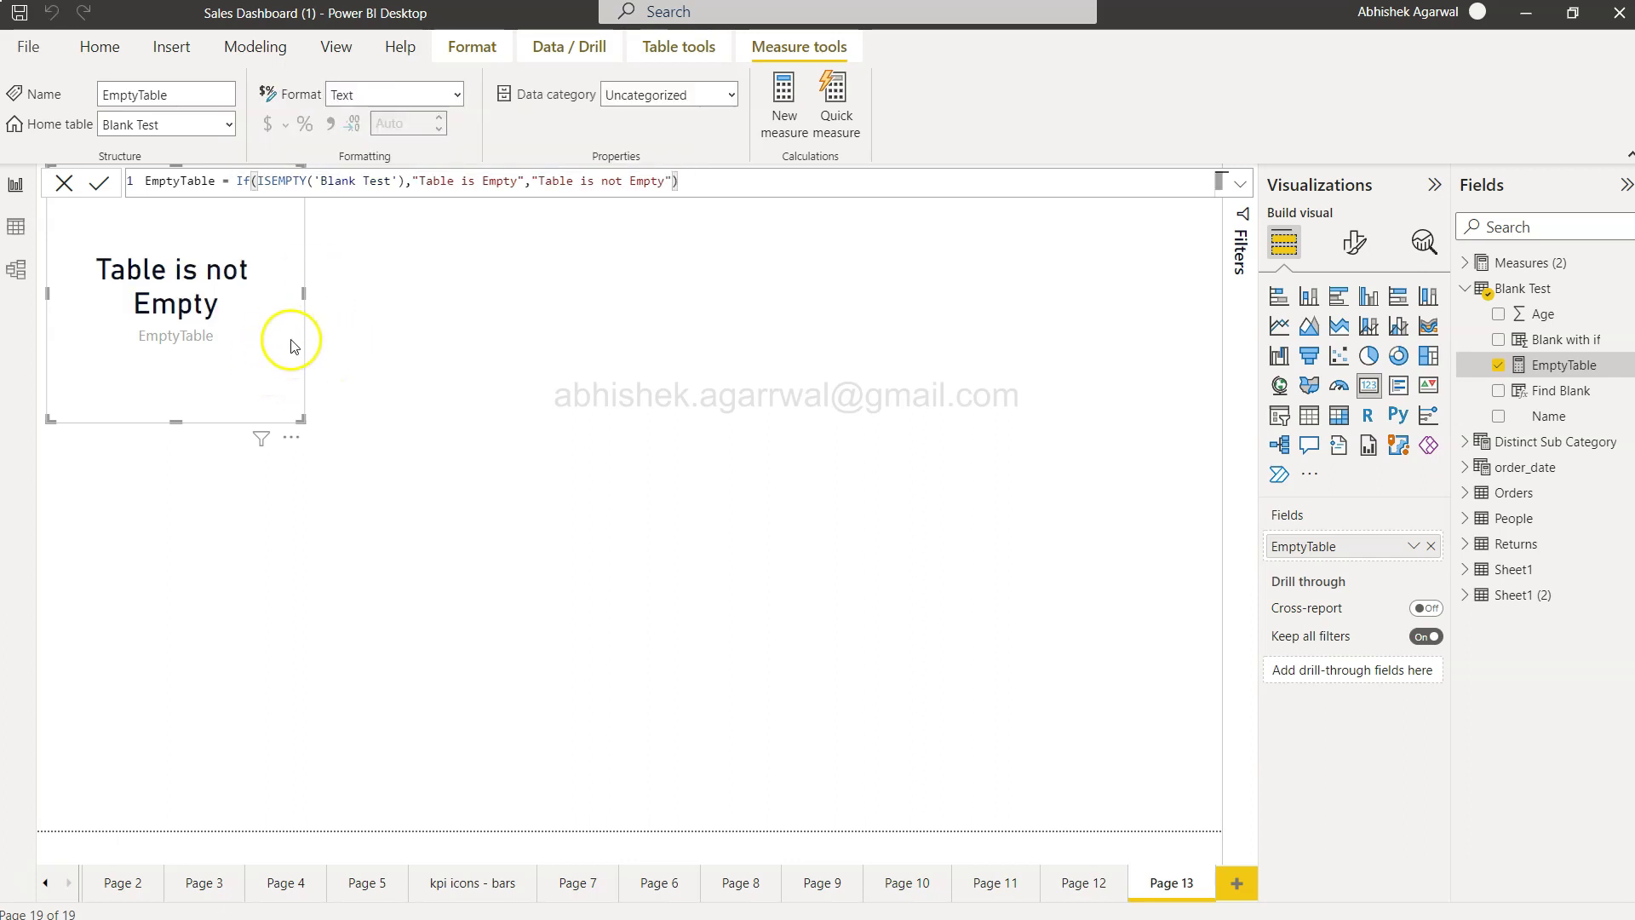